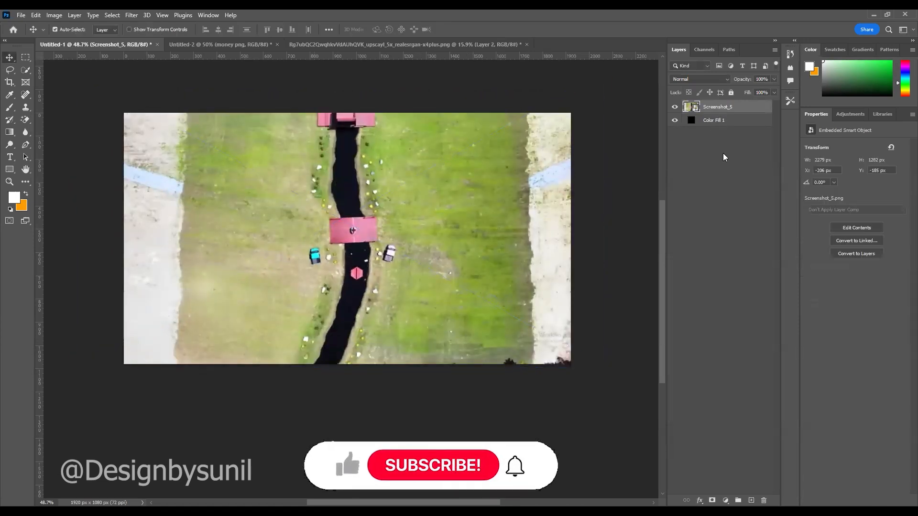
- Reduce the opacity of the aerial field layer Screenshot_5 to 37%
drag(743, 80, 718, 82)
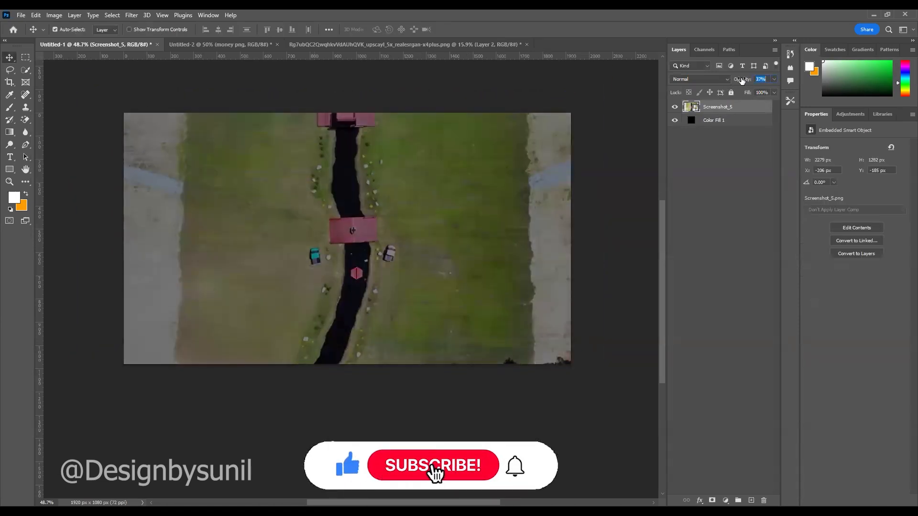
click(628, 213)
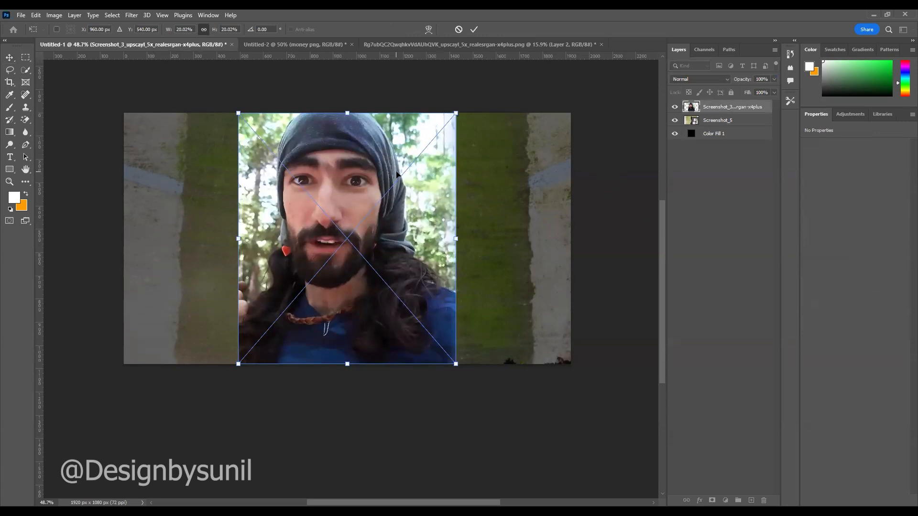
- Flip the placed portrait of the bearded man horizontally and position it over the left side of the canvas
right_click(379, 169)
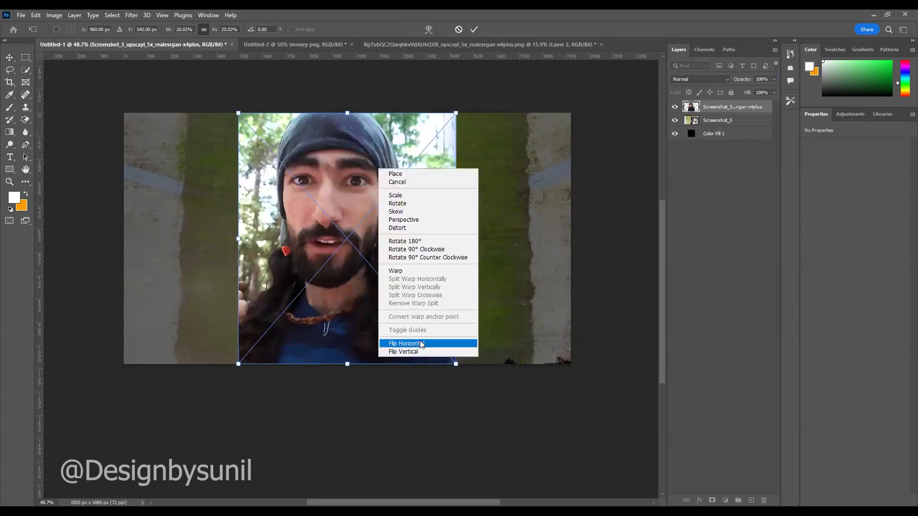
click(406, 344)
drag(382, 256, 214, 257)
key(Return)
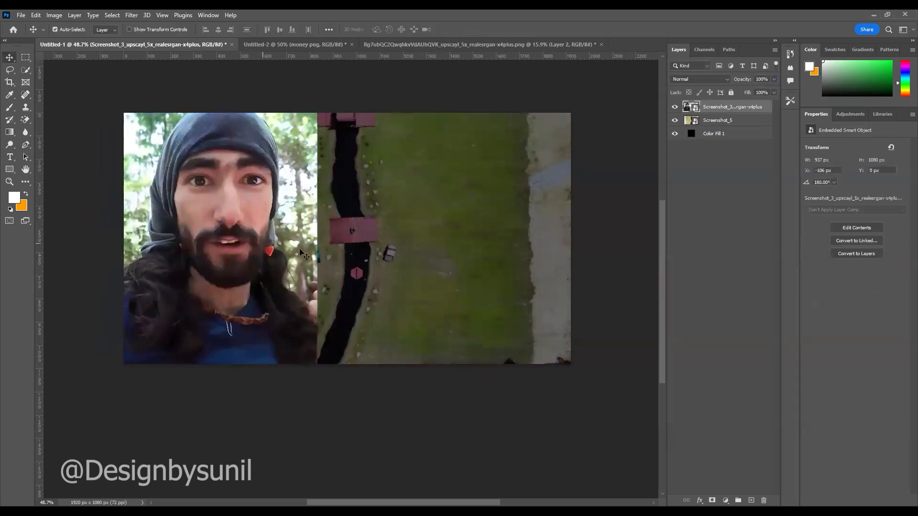
- Add a layer mask to the bearded man's portrait and softly erase its right edge so it blends into the background
click(711, 499)
right_click(26, 119)
click(65, 122)
click(68, 30)
click(55, 83)
mouse_move(319, 115)
mouse_down()
mouse_move(319, 196)
mouse_move(311, 158)
mouse_move(319, 119)
mouse_move(311, 166)
mouse_move(323, 270)
mouse_move(312, 218)
mouse_move(316, 126)
mouse_move(312, 330)
mouse_up()
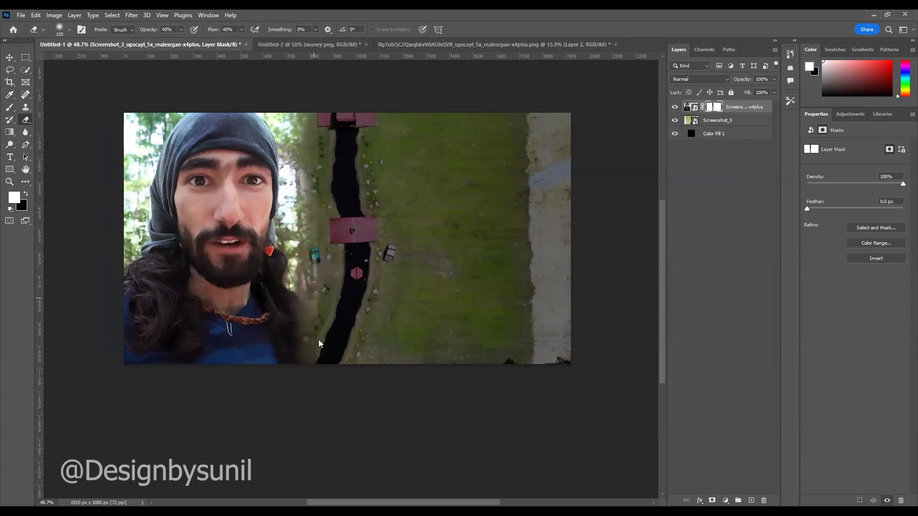
- Place the portrait of the woman with glasses and fit it over the right half of the canvas
click(9, 57)
click(184, 89)
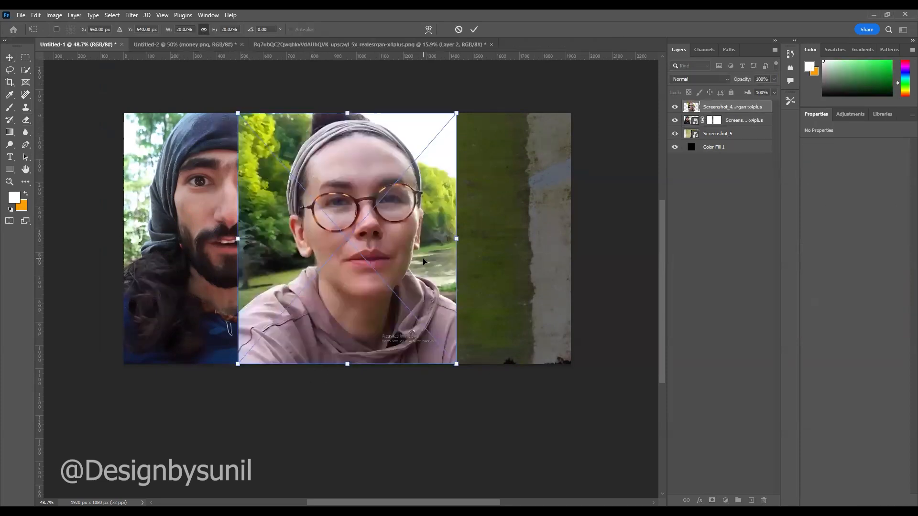
drag(395, 292, 498, 296)
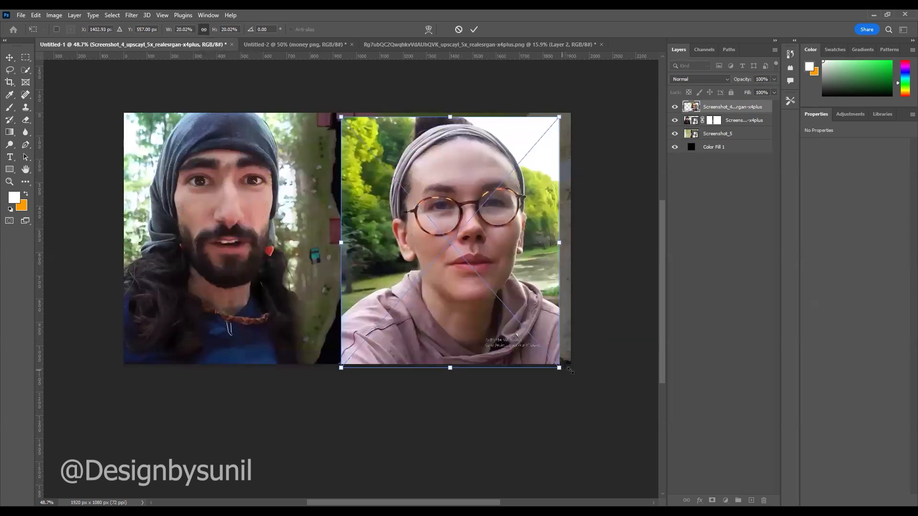
drag(570, 370, 571, 372)
drag(475, 313, 485, 308)
key(Return)
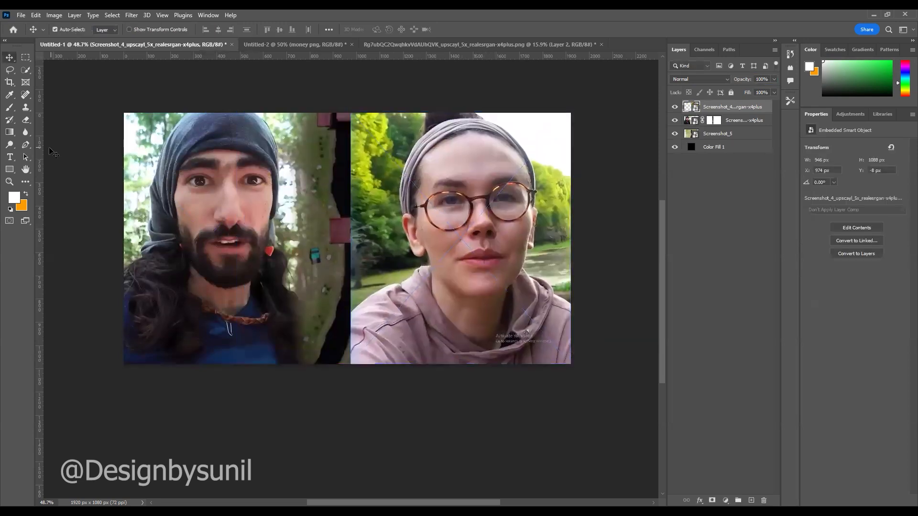
- Rasterize the woman's portrait layer and heal away the watermark text on her hoodie
right_click(711, 116)
click(745, 266)
key(j)
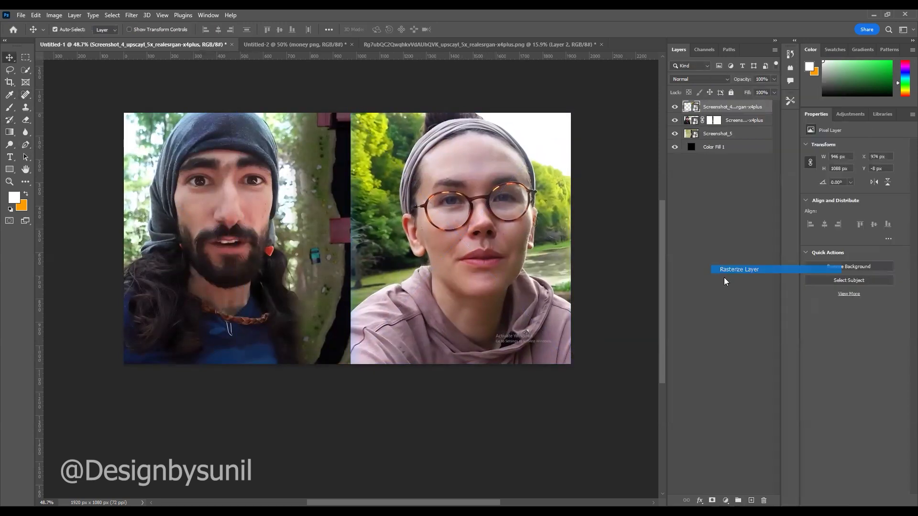
drag(509, 342, 538, 341)
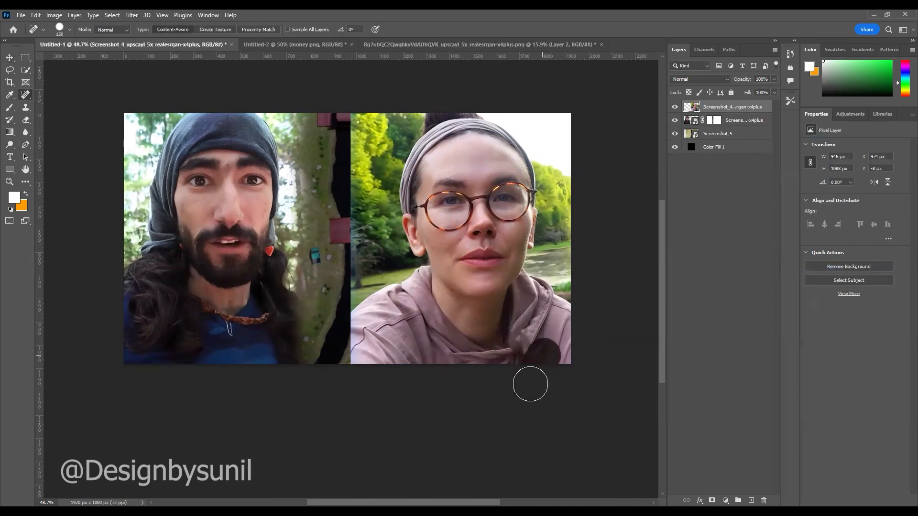
key(v)
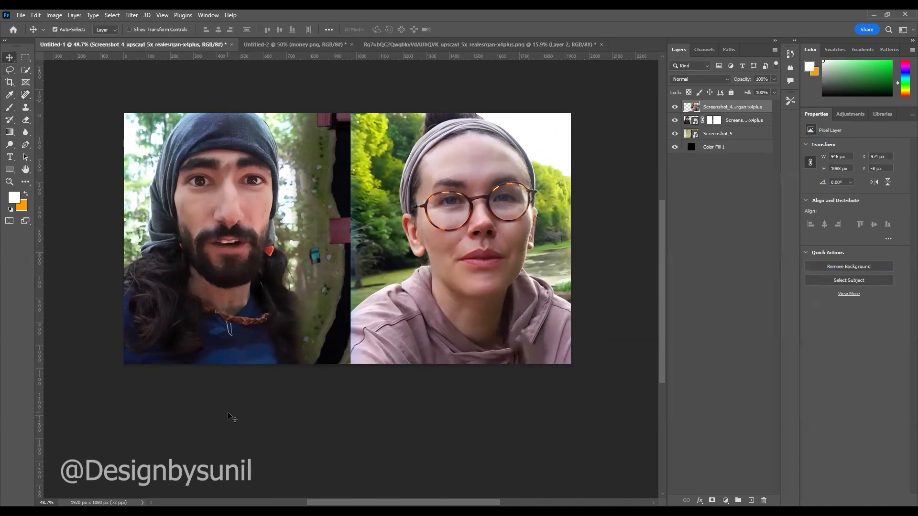
- Softly erase the left edge of the woman's portrait so it fades into the aerial background
click(725, 497)
click(70, 86)
click(25, 119)
mouse_move(359, 125)
mouse_down()
mouse_move(352, 200)
mouse_move(374, 138)
mouse_move(377, 166)
mouse_move(350, 287)
mouse_move(364, 253)
mouse_move(371, 373)
mouse_move(351, 329)
mouse_move(350, 268)
mouse_move(356, 360)
mouse_move(328, 246)
mouse_move(359, 300)
mouse_up()
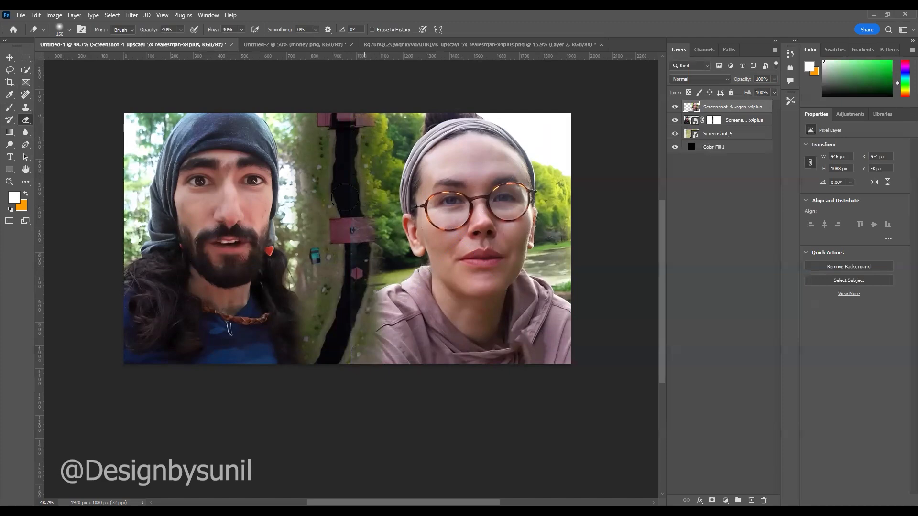
drag(361, 357, 351, 229)
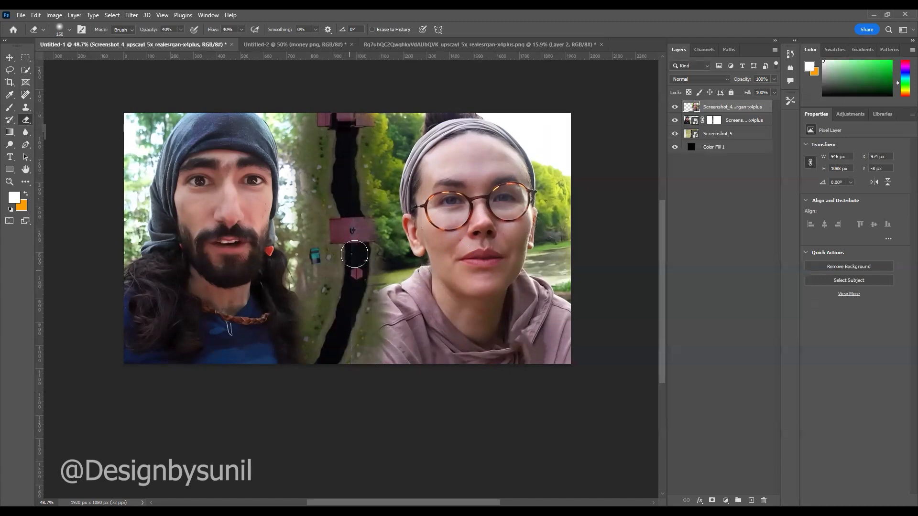
click(9, 57)
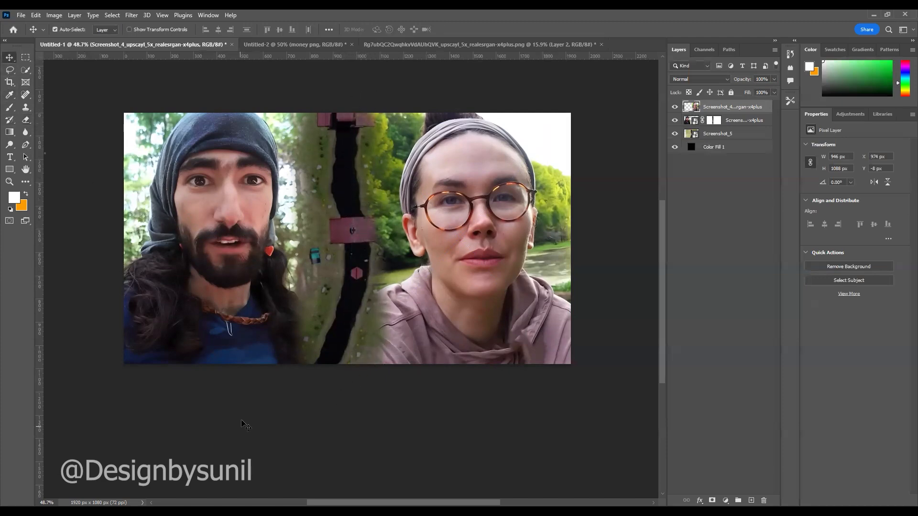
- Shift both portraits slightly right and down, and enlarge the bearded man's portrait to 960 by 1105 px
click(244, 424)
drag(457, 316, 467, 317)
drag(241, 294, 250, 330)
click(292, 414)
key(ctrl+t)
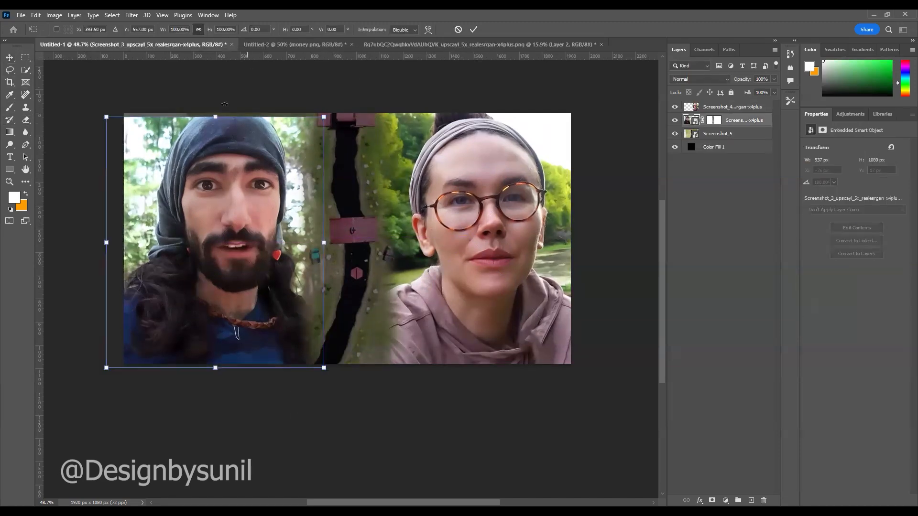
drag(215, 109, 215, 103)
key(Return)
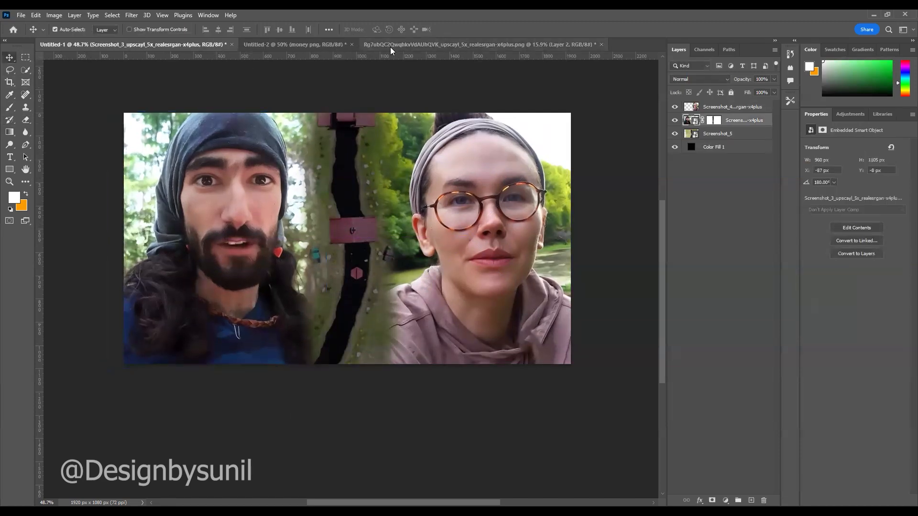
- Copy the cutout of the man in the striped shirt from its document into Untitled-1 as the uppermost layer
click(378, 44)
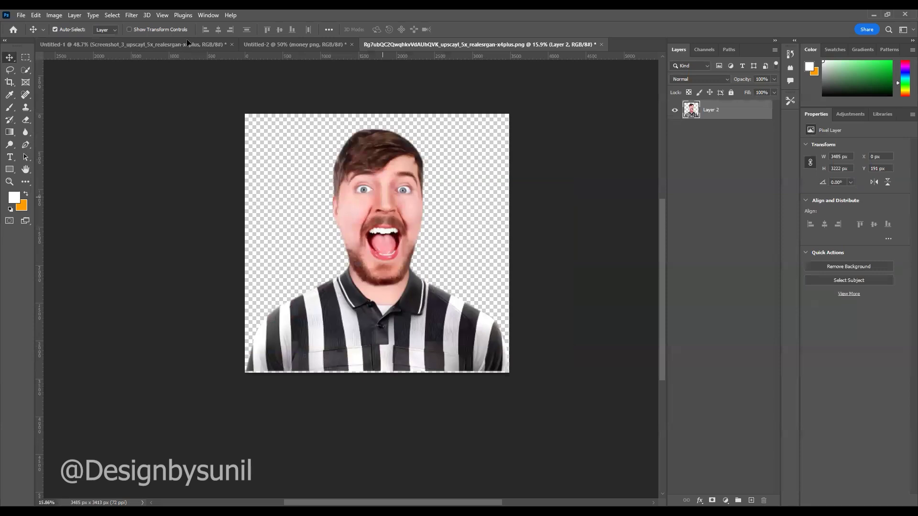
drag(187, 42, 356, 254)
drag(703, 104, 702, 102)
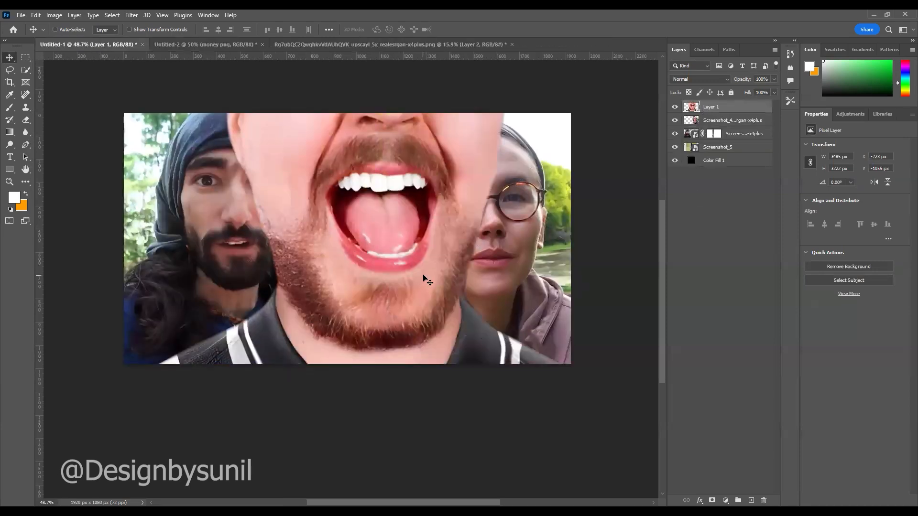
- Scale the striped-shirt cutout down to about 27% and place it at the lower centre between the two portraits
key(ctrl+t)
key(ctrl+0)
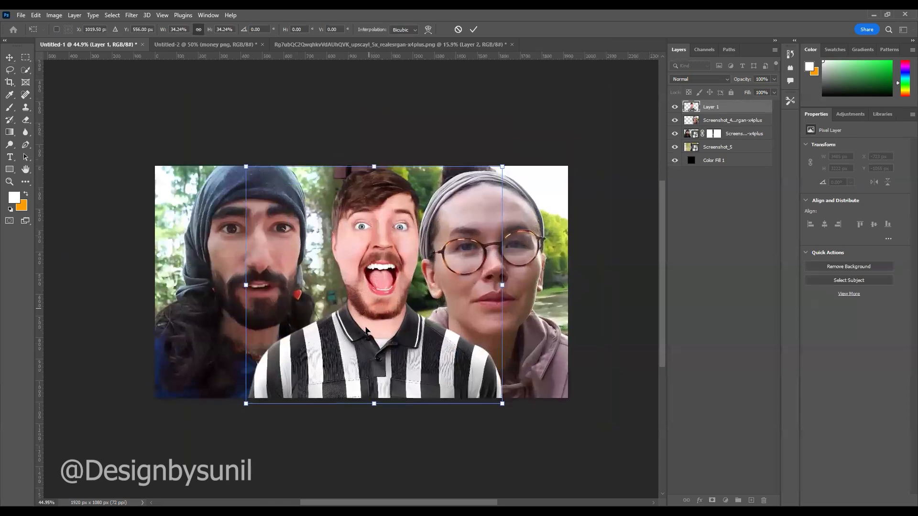
drag(364, 333, 357, 355)
drag(473, 400, 469, 400)
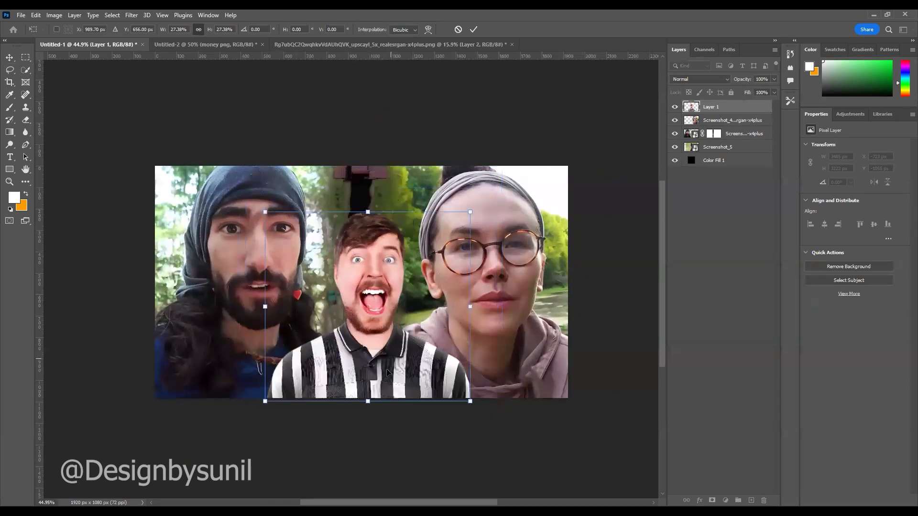
drag(388, 370, 382, 380)
key(Return)
- Nudge the woman's portrait slightly right and fine-tune the position of the striped-shirt cutout
drag(518, 316, 521, 315)
click(91, 338)
click(370, 323)
drag(371, 336, 380, 343)
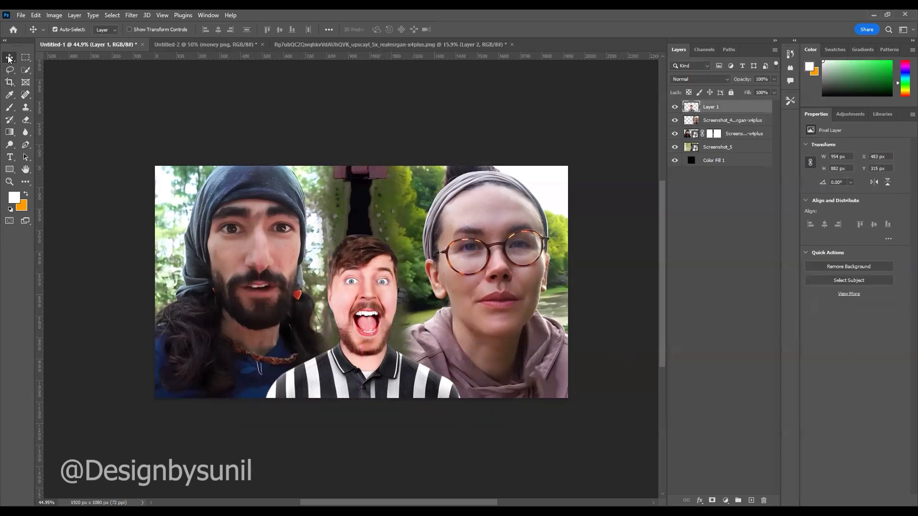
click(350, 456)
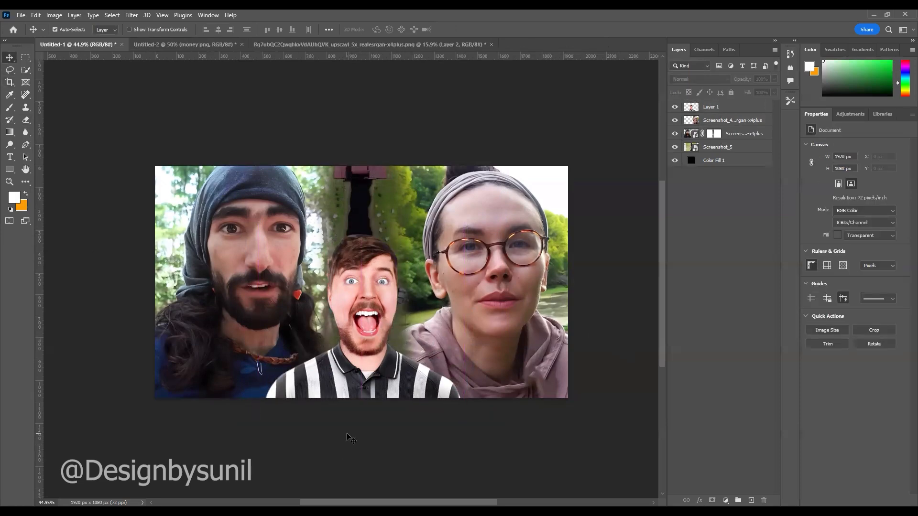
- Add a new layer above the striped-shirt cutout and paint a soft white haze over the centre and lower part of the image
click(335, 380)
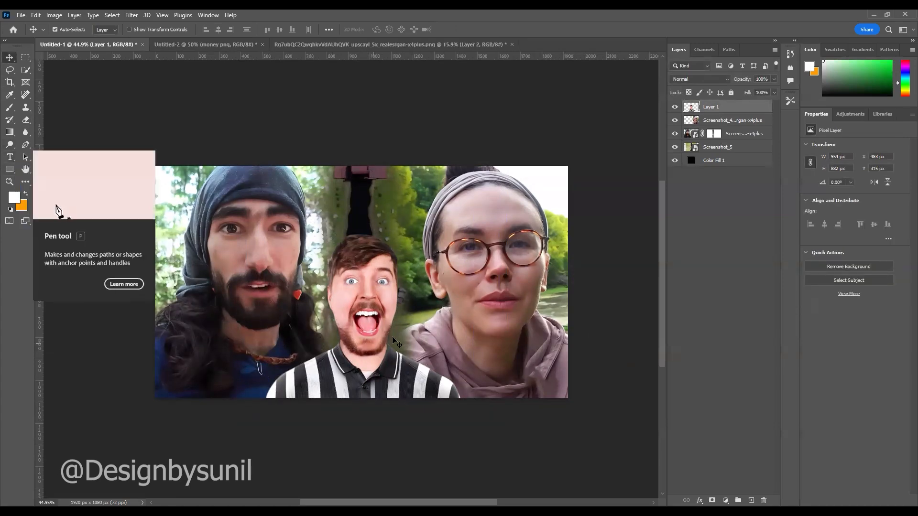
click(725, 500)
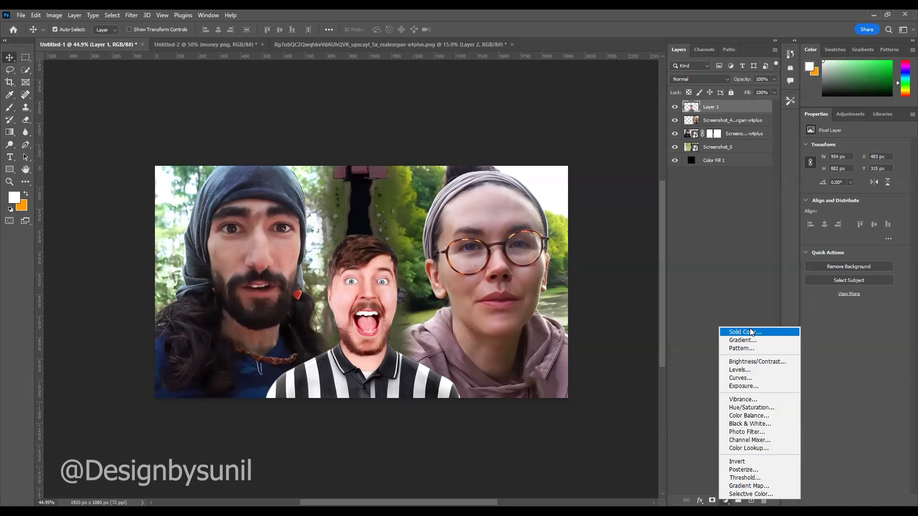
click(712, 214)
click(751, 500)
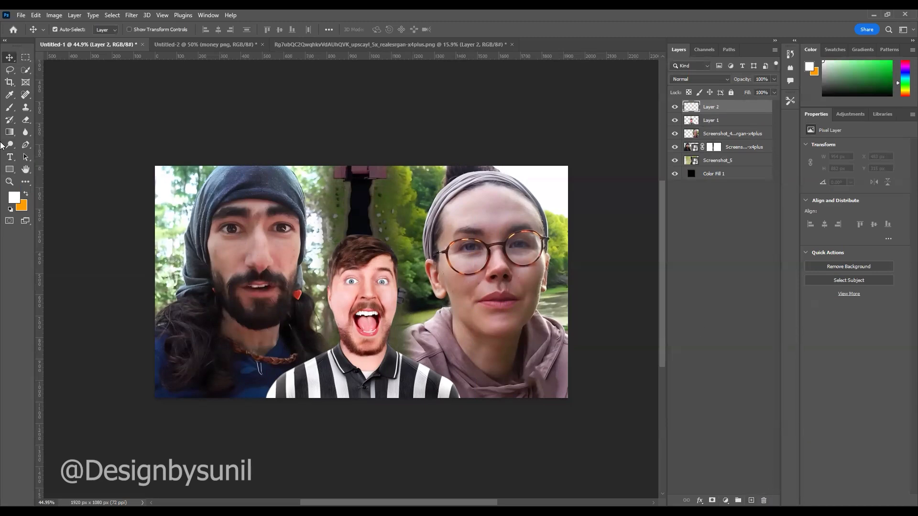
click(16, 199)
click(775, 242)
key(b)
mouse_move(362, 268)
mouse_down()
mouse_move(361, 215)
mouse_move(361, 367)
mouse_move(387, 361)
mouse_move(443, 402)
mouse_move(575, 401)
mouse_move(144, 400)
mouse_move(167, 383)
mouse_move(409, 420)
mouse_move(376, 386)
mouse_move(359, 211)
mouse_move(363, 380)
mouse_move(252, 403)
mouse_move(535, 396)
mouse_up()
click(10, 57)
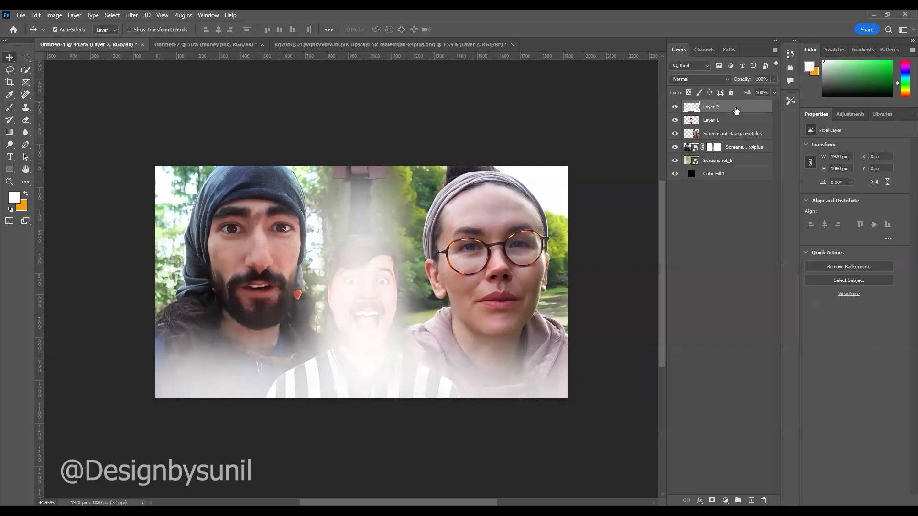
- Move the striped-shirt cutout above the white haze layer and enlarge it to about 111%
drag(728, 129, 721, 102)
key(ctrl+t)
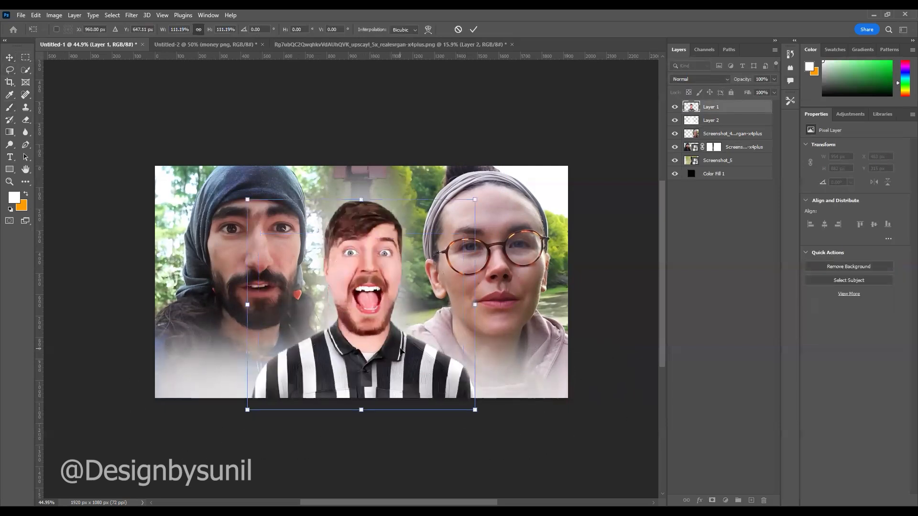
key(Return)
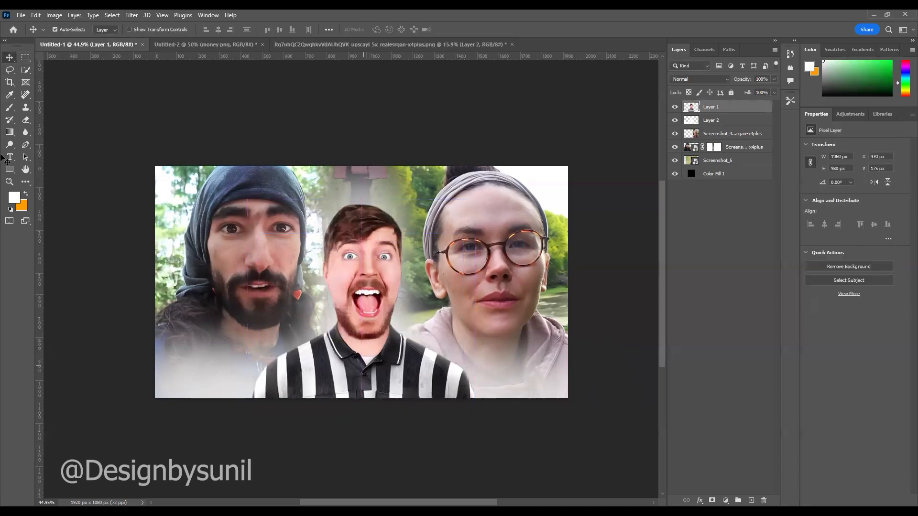
click(85, 318)
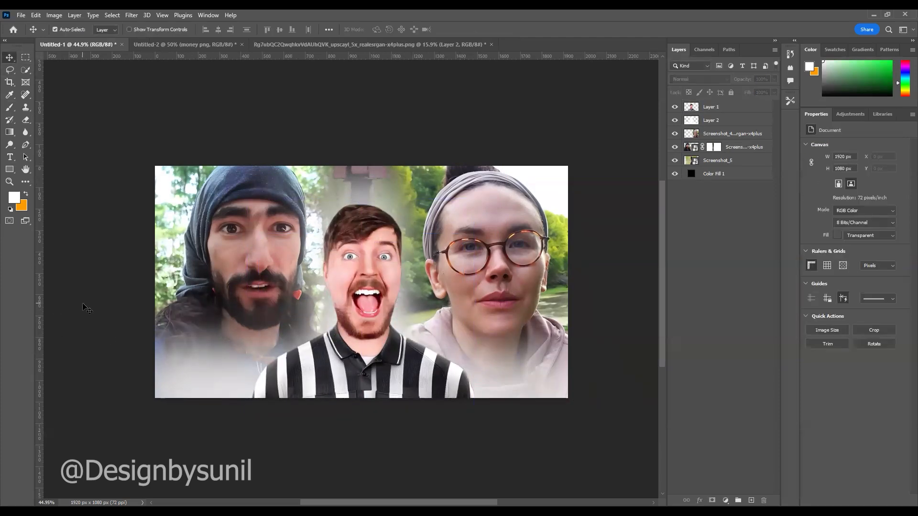
- Bring the money image from Untitled-2 along the lower edge of Untitled-1 and raise the striped-shirt cutout above the pile
click(184, 44)
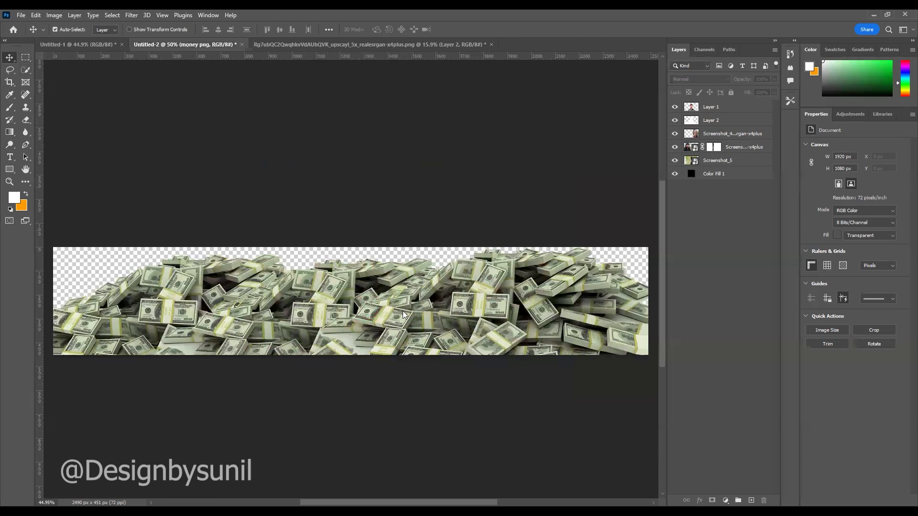
drag(109, 59, 354, 382)
mouse_move(503, 382)
mouse_down()
mouse_move(501, 396)
mouse_move(495, 387)
mouse_up()
drag(377, 321, 375, 295)
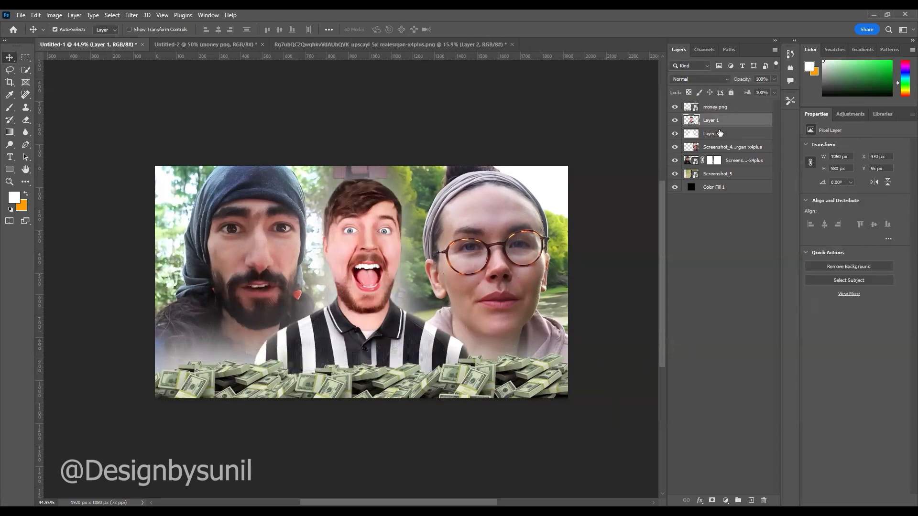
- Add a colorized Hue/Saturation adjustment clipped to the money layer, with hue 116 and saturation 59
click(717, 106)
click(725, 500)
click(747, 410)
click(855, 232)
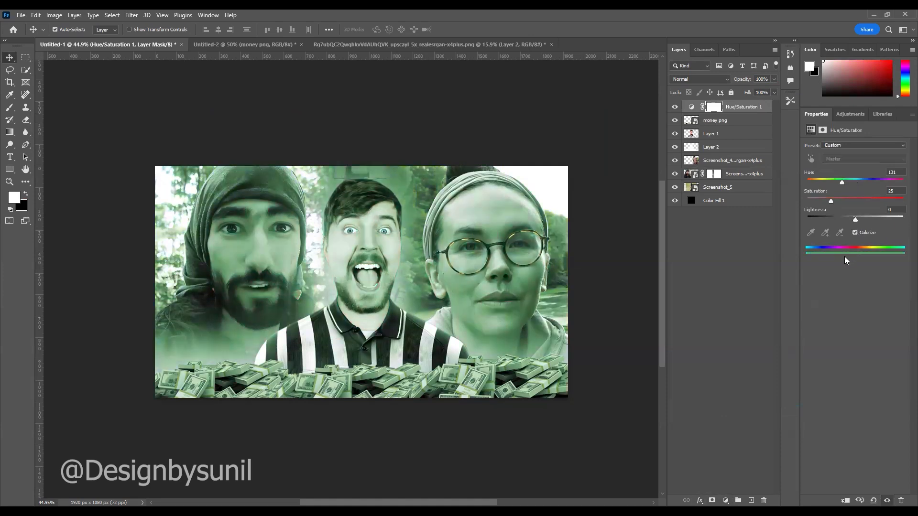
alt+click(735, 110)
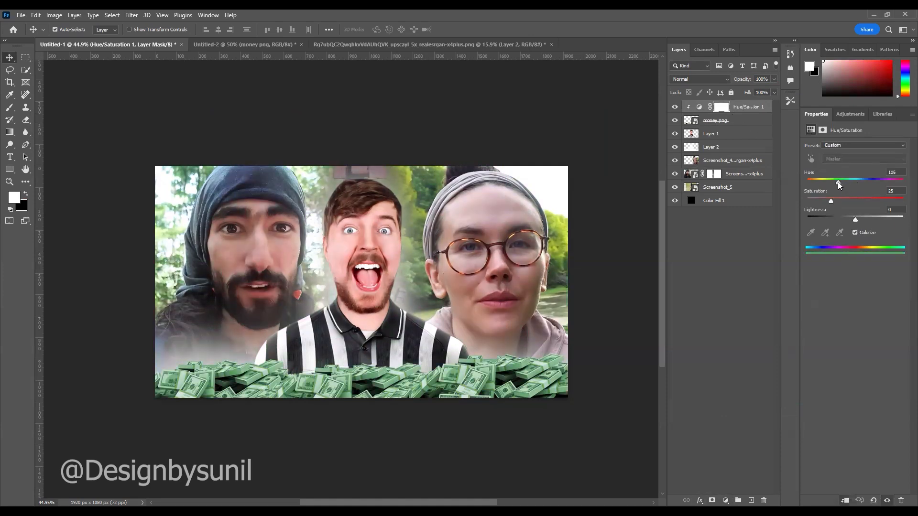
drag(844, 205, 862, 204)
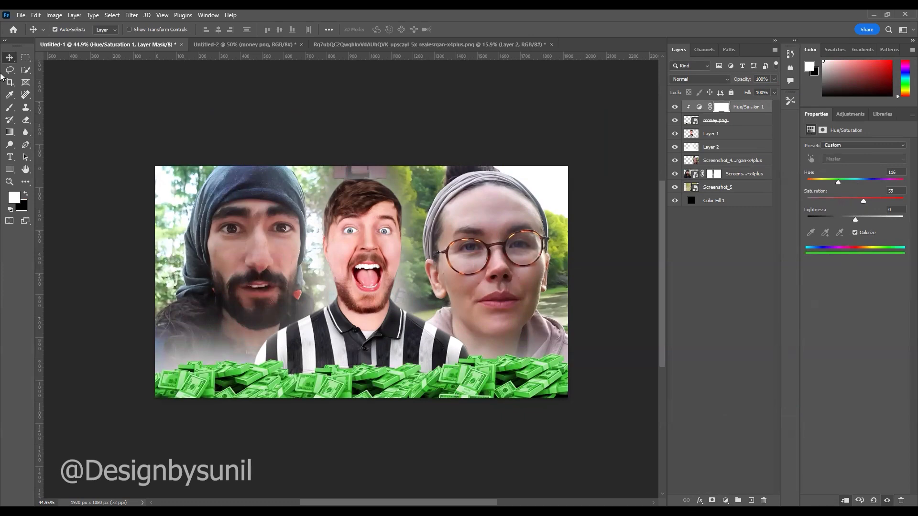
- Sample green from the money pile and paint it softly over the white haze layer behind the striped-shirt cutout
click(721, 149)
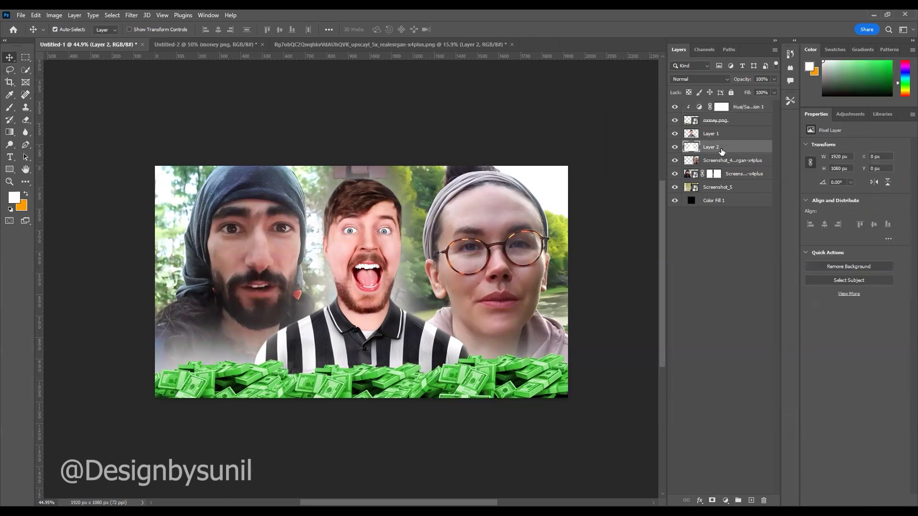
click(14, 197)
click(279, 382)
click(774, 239)
click(6, 109)
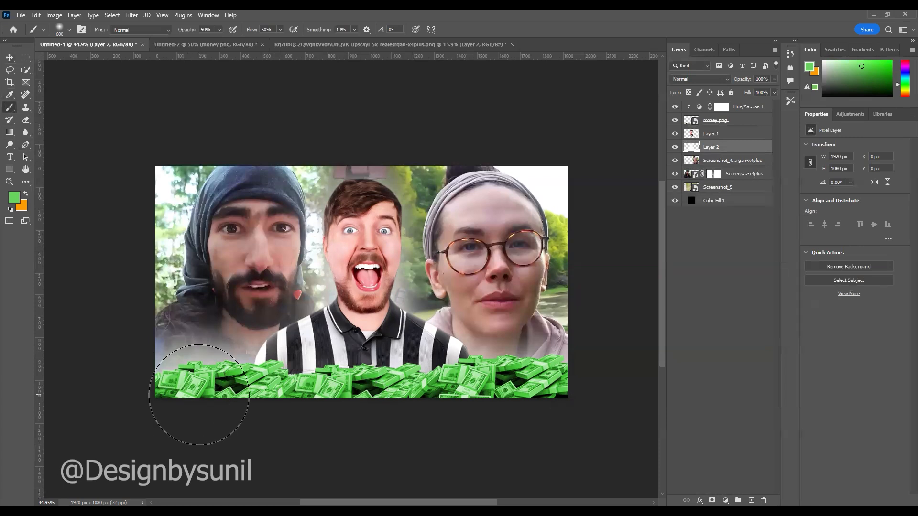
mouse_move(371, 373)
mouse_down()
mouse_move(404, 215)
mouse_move(325, 201)
mouse_move(320, 287)
mouse_move(277, 376)
mouse_move(451, 386)
mouse_up()
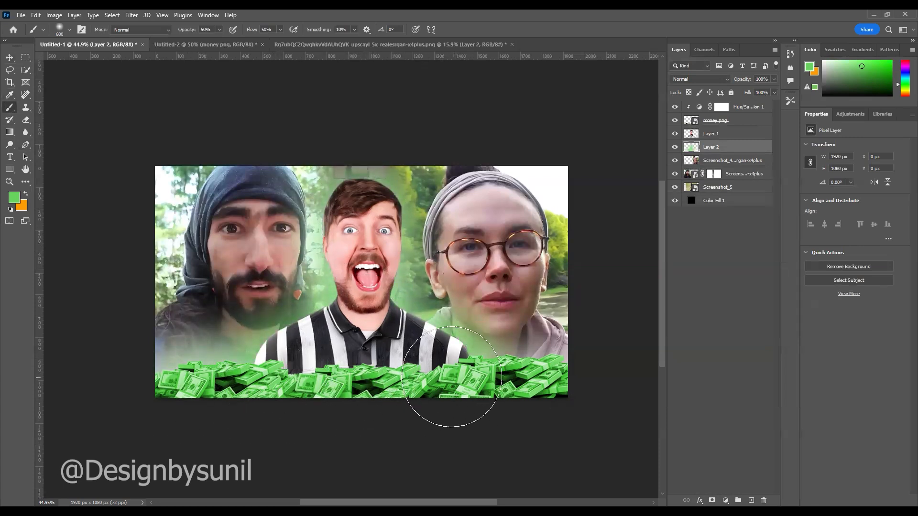
key(v)
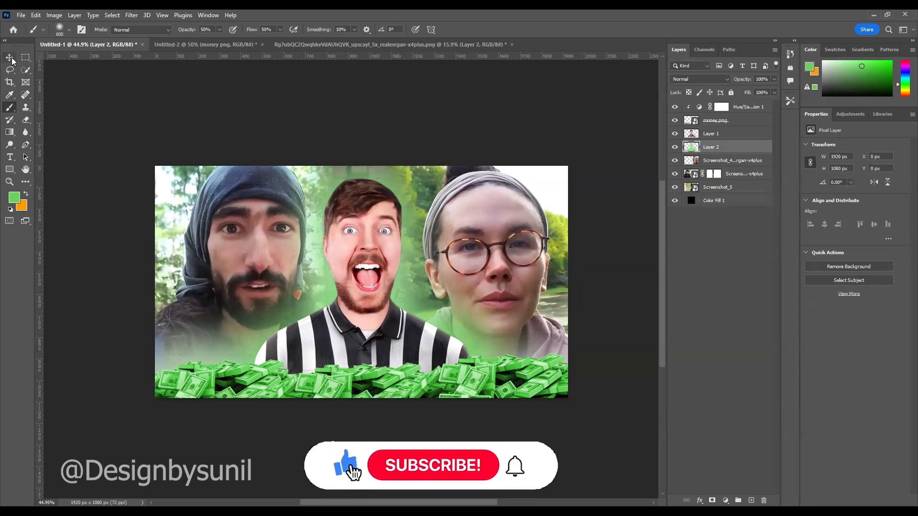
- Add the text $500.000 in Montserrat Black over the collar of the striped shirt
scroll(326, 349, down, 1)
scroll(365, 375, up, 2)
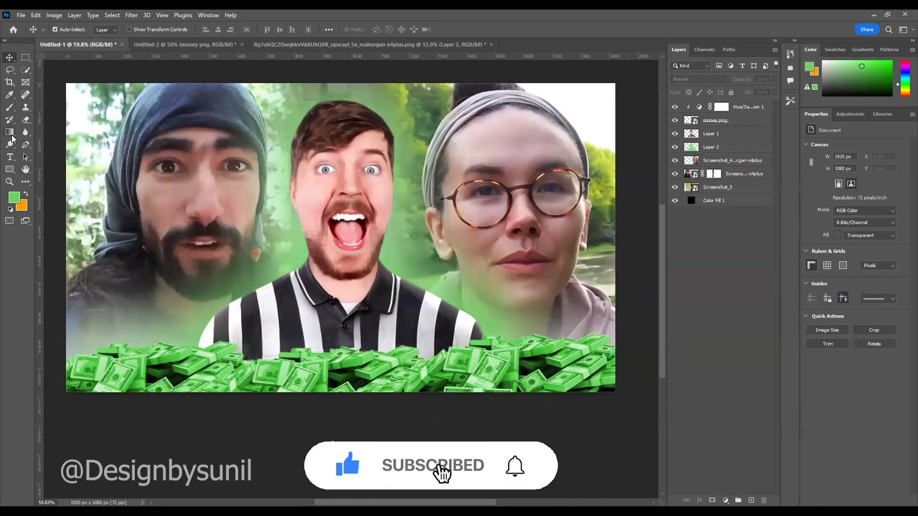
click(9, 157)
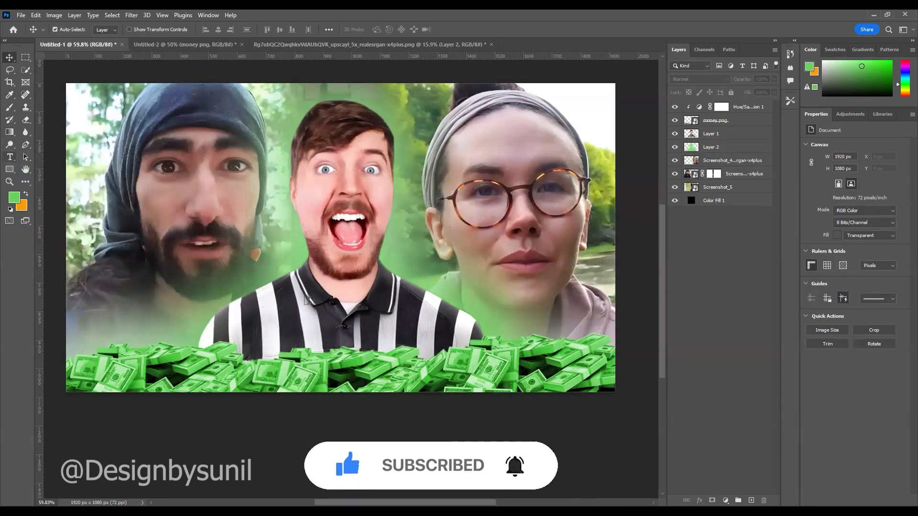
click(307, 297)
text($500)
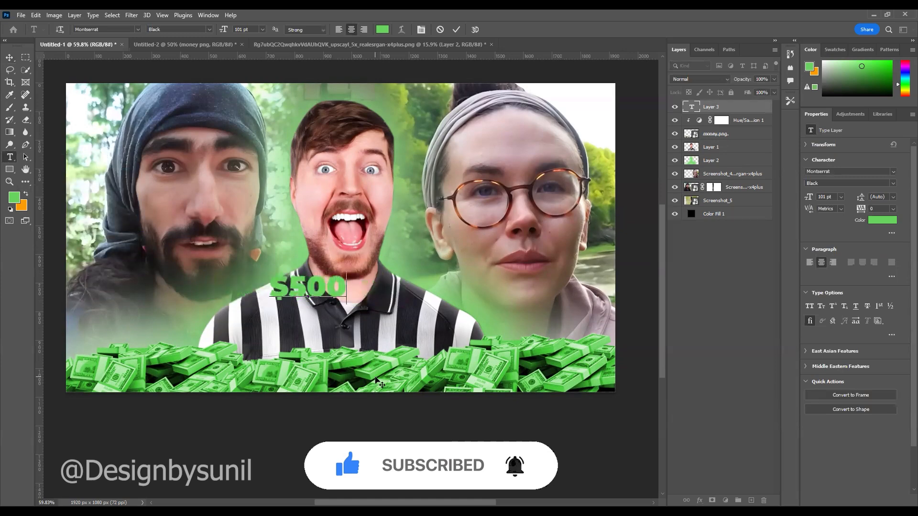
text(.000)
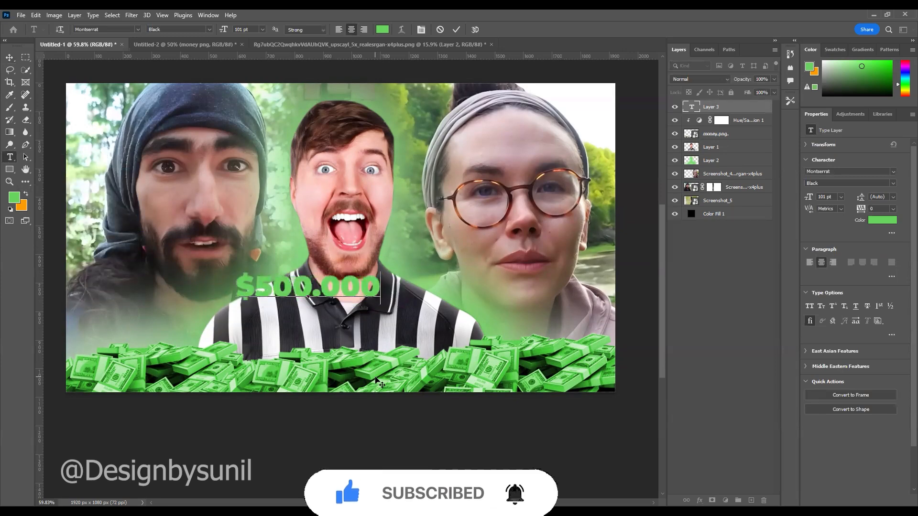
text(?)
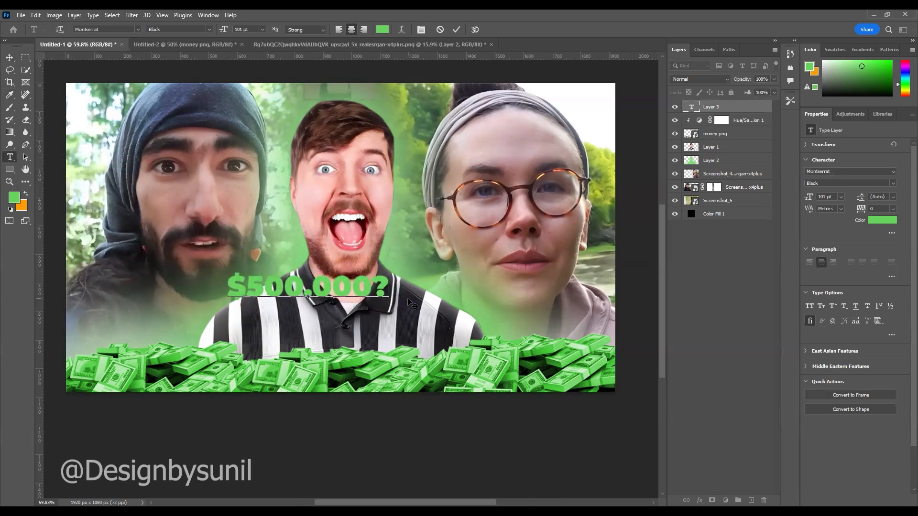
key(BackSpace)
click(9, 57)
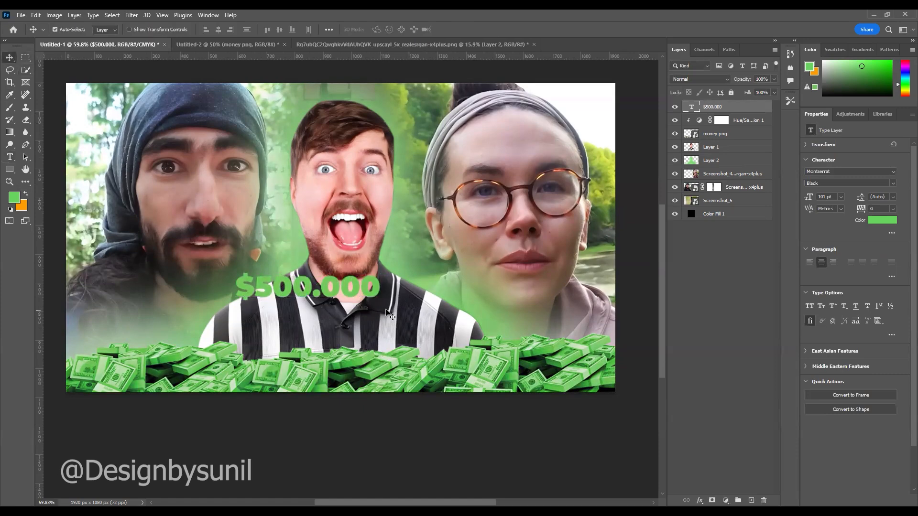
- Enlarge the $500.000 text to about 216 pt across the striped shirt and shift the money pile slightly lower
key(ctrl+t)
drag(380, 304, 455, 354)
key(Return)
click(368, 376)
drag(369, 383, 368, 391)
drag(360, 326, 359, 335)
key(ctrl+t)
drag(531, 364, 495, 358)
drag(385, 327, 384, 320)
key(Return)
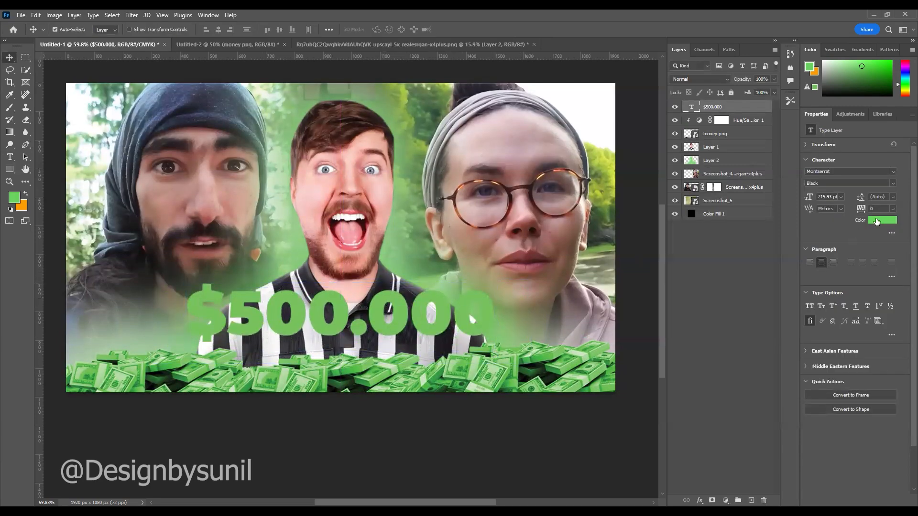
- Change the $500.000 text color to orange ffa800
click(879, 221)
drag(691, 349, 691, 357)
drag(668, 301, 733, 229)
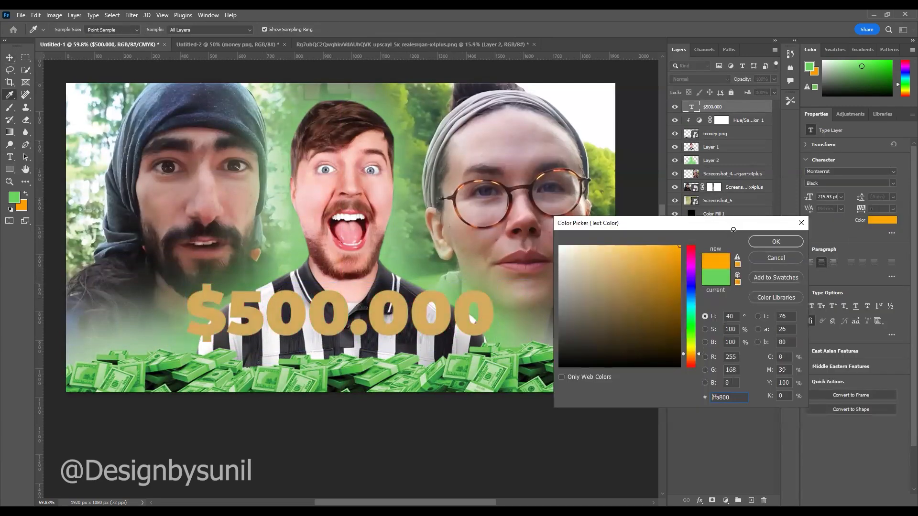
click(773, 244)
- Give the $500.000 text a black outside stroke of about 21 px at normal blending
click(699, 500)
click(684, 433)
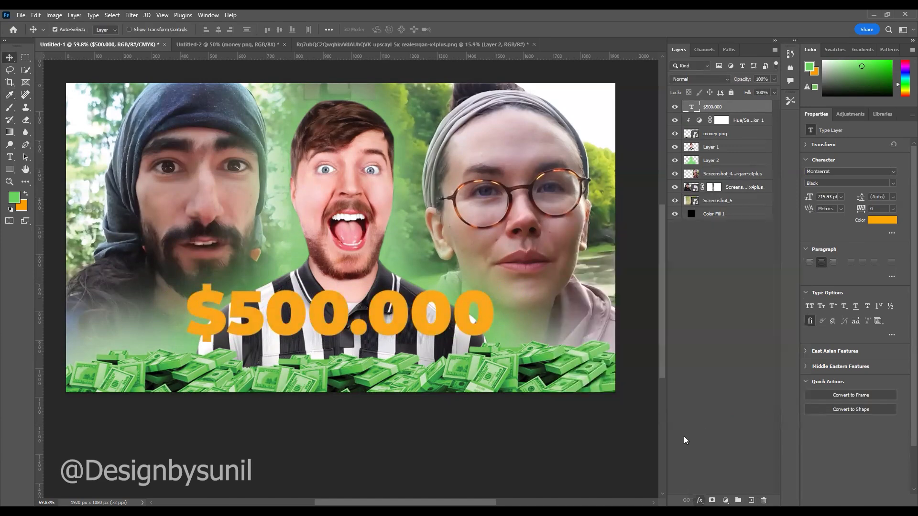
click(481, 355)
click(626, 379)
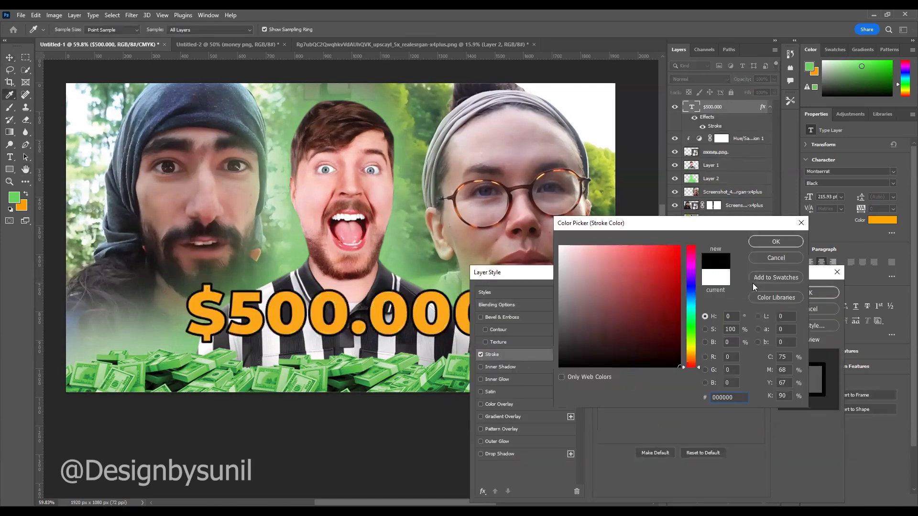
click(766, 240)
drag(640, 309, 644, 311)
click(649, 321)
click(649, 328)
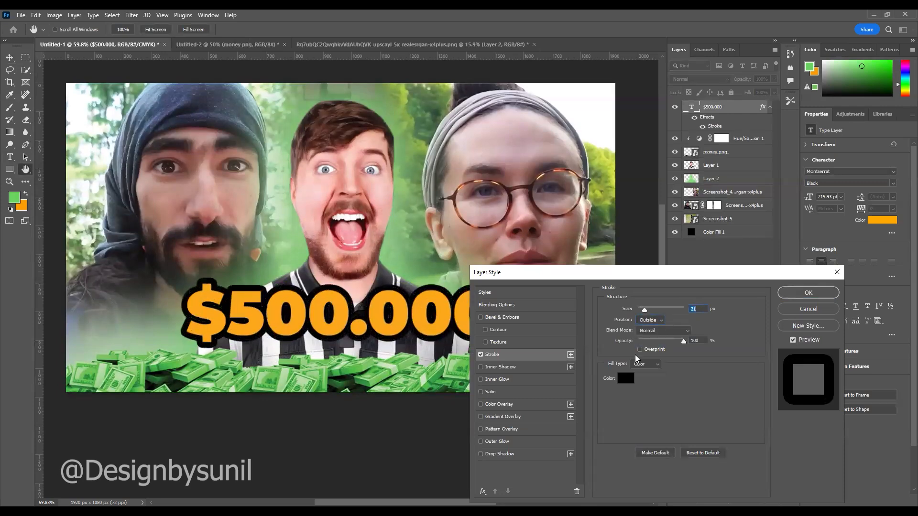
- Add a black drop shadow to the $500.000 text with distance 19, spread 33 and size 24
click(493, 455)
click(701, 310)
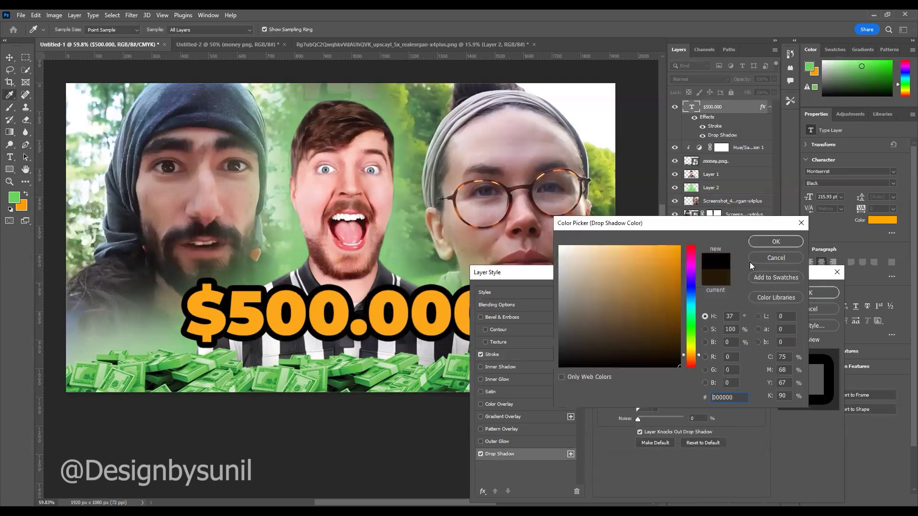
click(761, 238)
drag(639, 354, 645, 376)
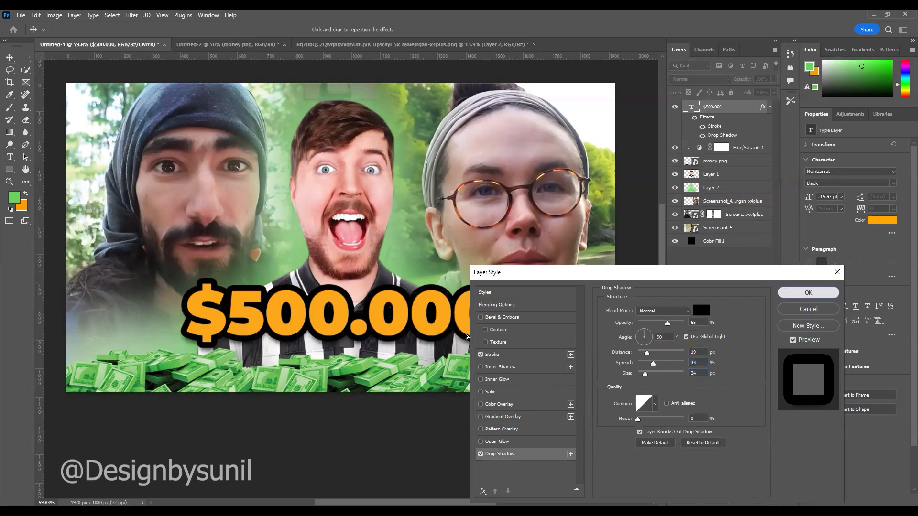
click(795, 295)
- Lower the $500.000 text so that it overlaps the upper part of the money pile
scroll(490, 332, down, 5)
scroll(473, 331, up, 4)
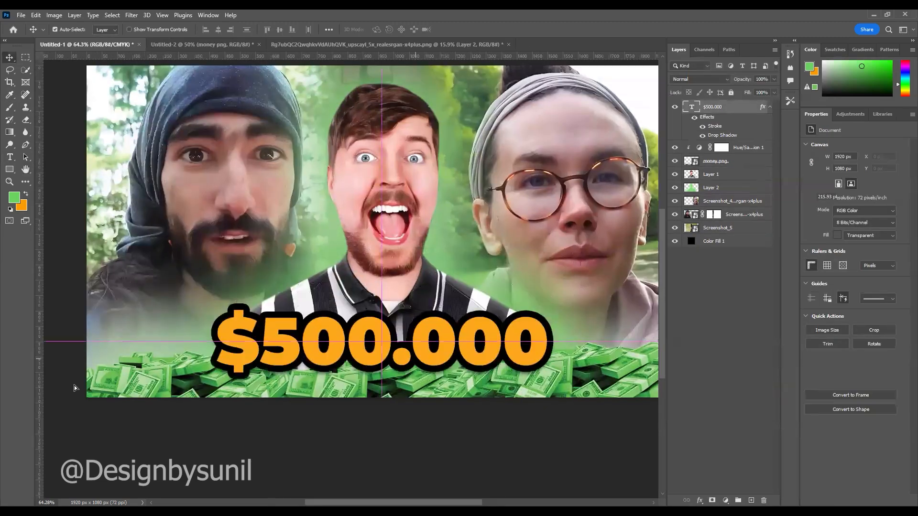
scroll(282, 277, down, 1)
scroll(341, 201, up, 1)
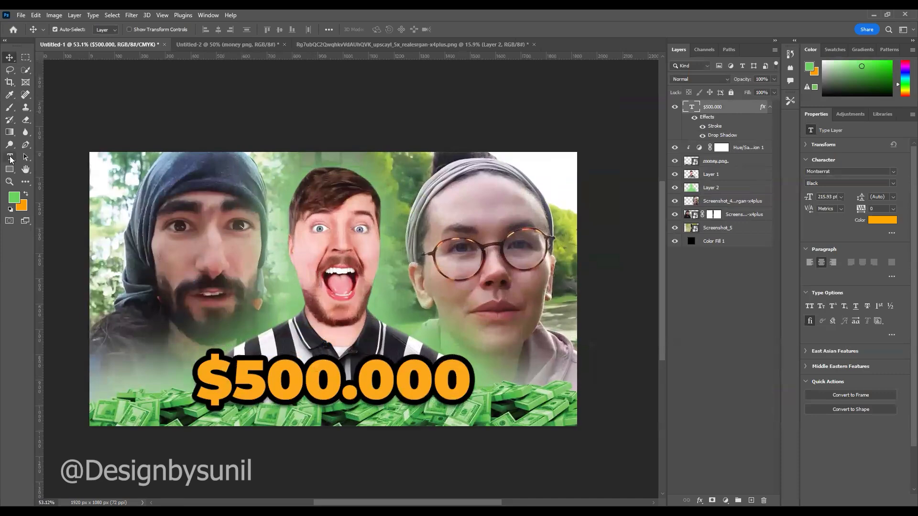
- Add an orange text reading Men between the headscarf portrait and the central cutout
click(10, 156)
click(270, 257)
text(Men)
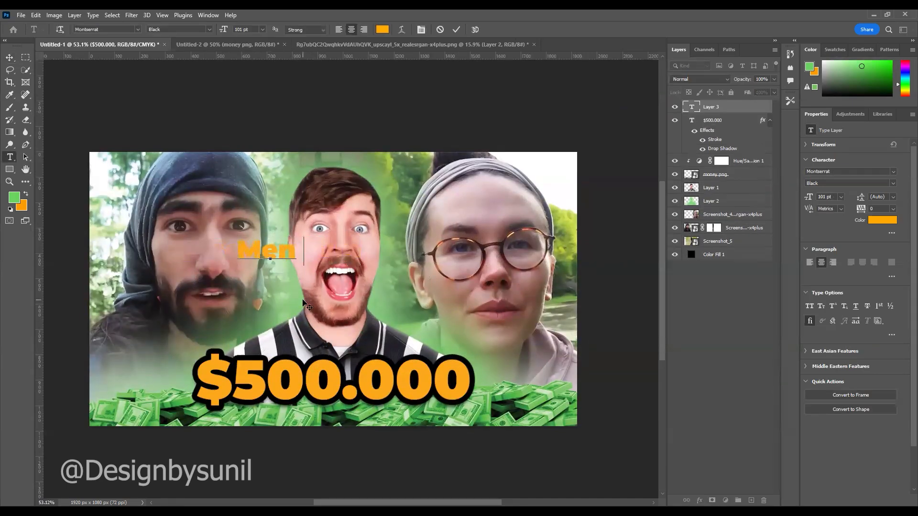
click(10, 58)
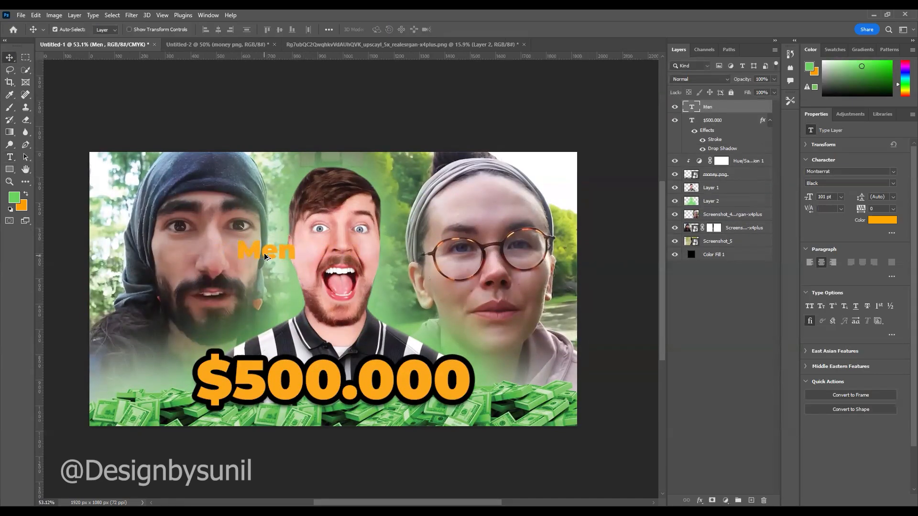
- Try a duplicate of the Men text reading Women on the glasses portrait, and delete that copy
drag(265, 255, 264, 311)
double_click(264, 311)
key(Left)
text(Wo)
key(Delete)
text(m)
click(9, 60)
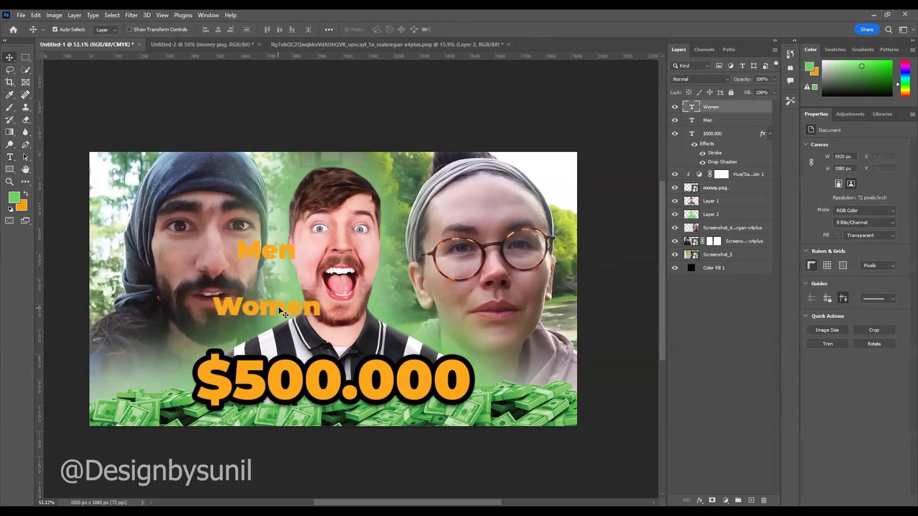
drag(276, 309, 389, 261)
drag(505, 339, 505, 335)
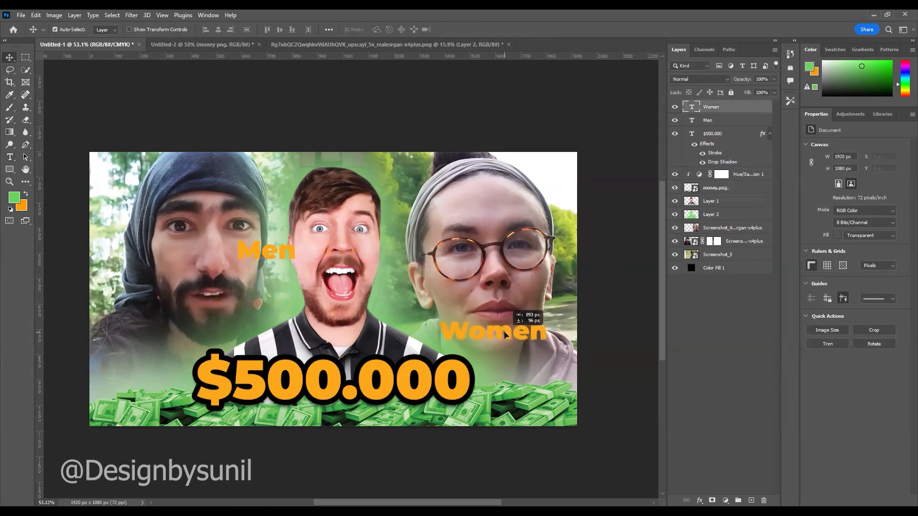
key(Delete)
- Change the Men text to read Vs and recolor it black (000000)
double_click(266, 250)
text(Vs)
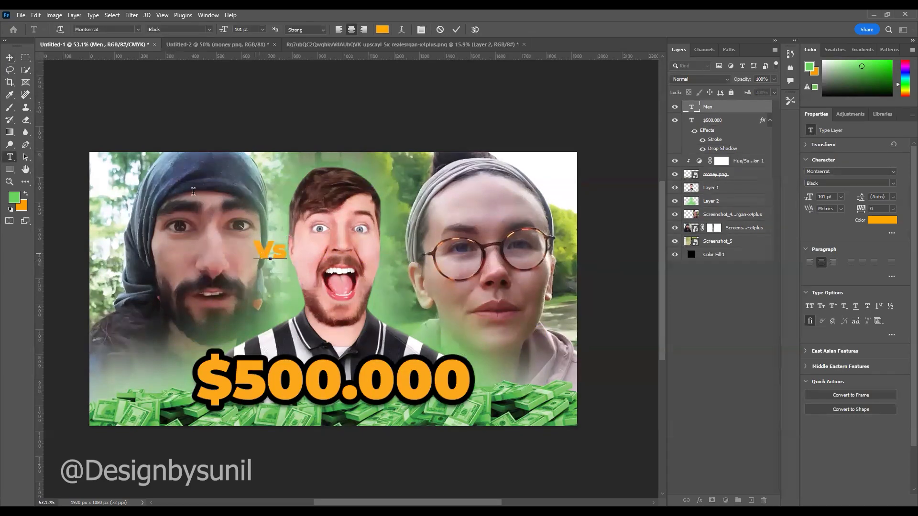
key(ctrl+Return)
key(v)
click(871, 220)
drag(669, 368, 703, 397)
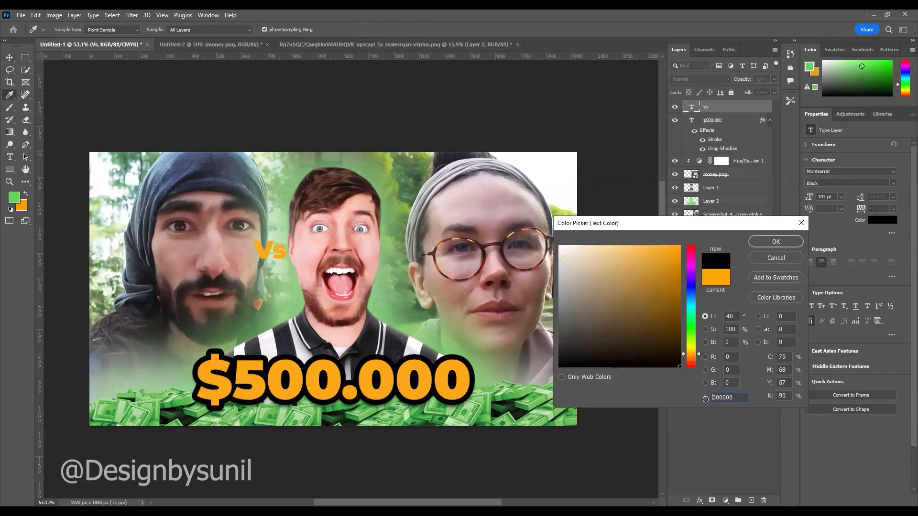
click(774, 243)
- Move the striped-shirt cutout lower and place the Vs text in the gap above its head
click(346, 331)
drag(346, 331, 346, 359)
mouse_move(372, 189)
mouse_down()
mouse_move(371, 204)
mouse_move(374, 172)
mouse_up()
drag(269, 251, 337, 177)
scroll(338, 177, up, 4)
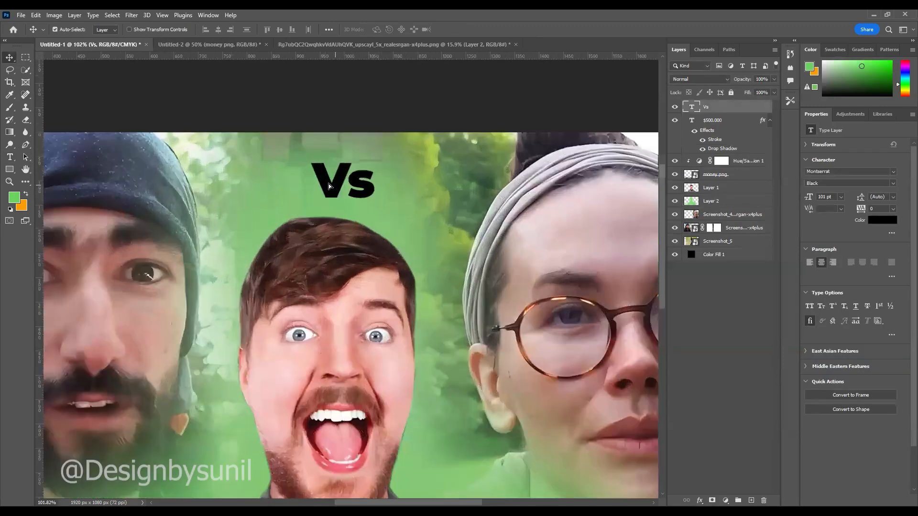
scroll(395, 199, down, 3)
scroll(381, 318, up, 1)
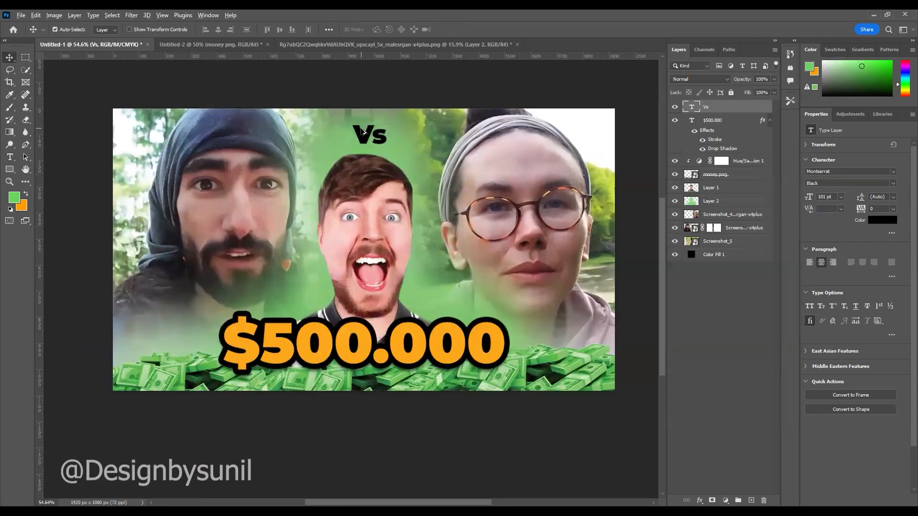
- Duplicate the Vs text onto the central face and change the copy to read Winner?
drag(354, 280, 343, 270)
double_click(343, 270)
text(inner?)
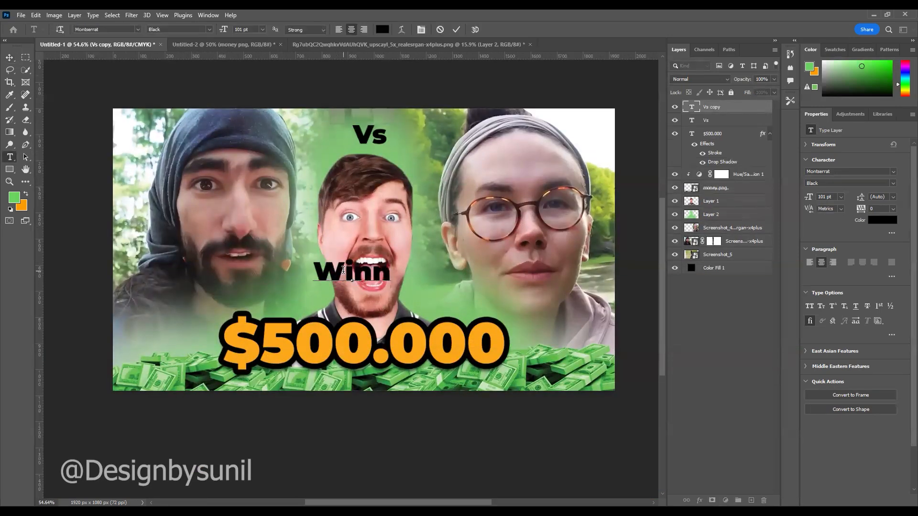
click(9, 58)
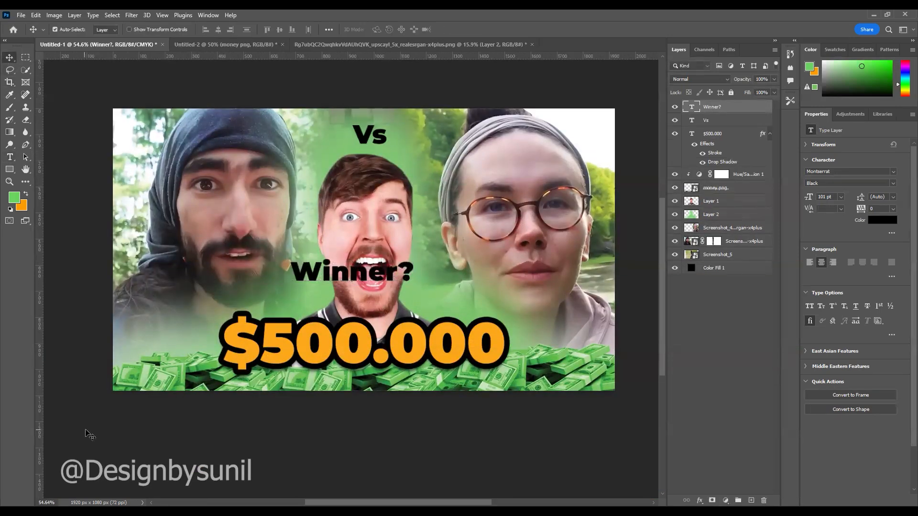
- Scale the glasses portrait down to about 87%, keeping it against the upper outer corner
click(367, 354)
click(364, 352)
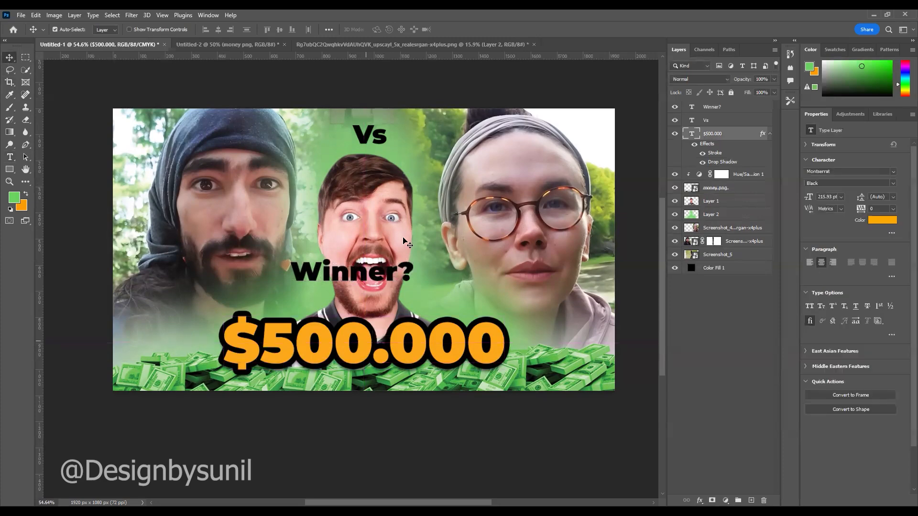
key(ctrl+t)
drag(382, 390, 414, 354)
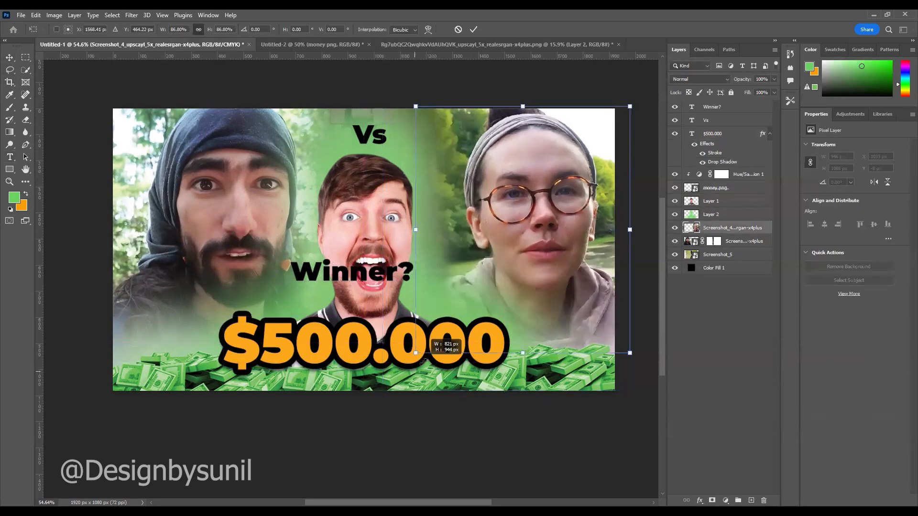
- Shrink the blue-headscarf portrait to about 846 by 974 px and reposition it at the canvas edge
click(235, 250)
key(ctrl+t)
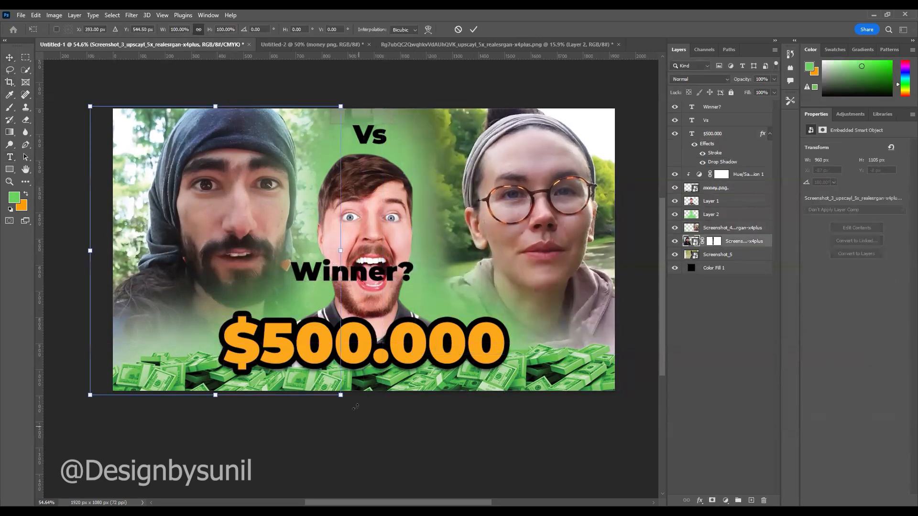
drag(340, 395, 311, 360)
drag(221, 249, 238, 247)
key(Return)
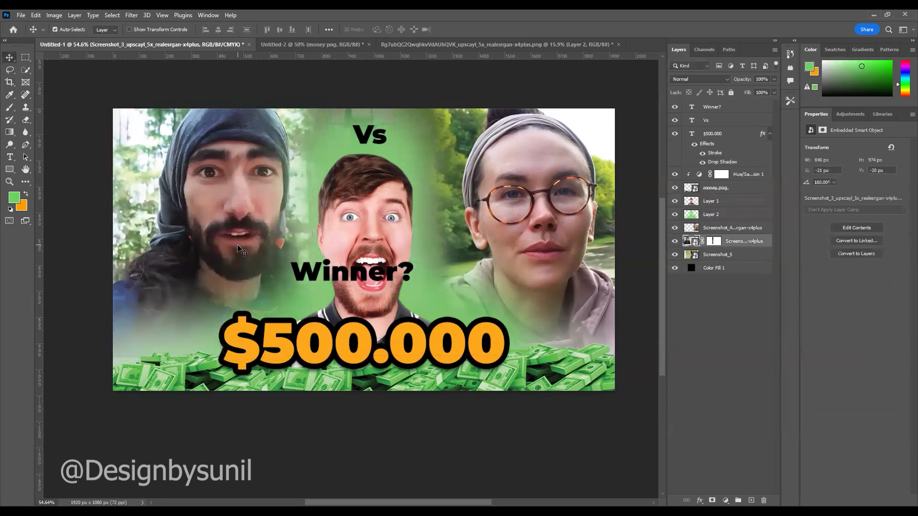
- Nudge the glasses portrait inward and rearrange the center, with the cutout raised, Vs beside its head and Winner? just above $500.000
click(529, 247)
drag(529, 246, 524, 246)
click(358, 279)
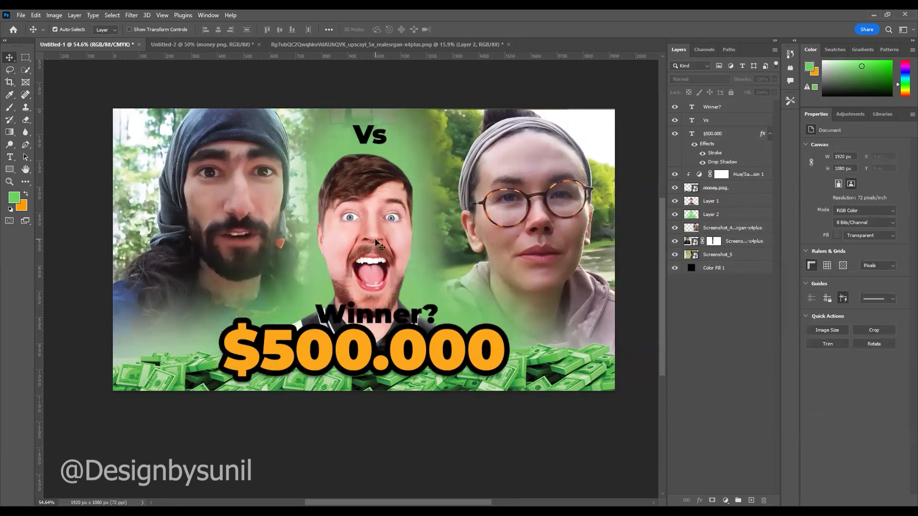
drag(375, 251, 374, 232)
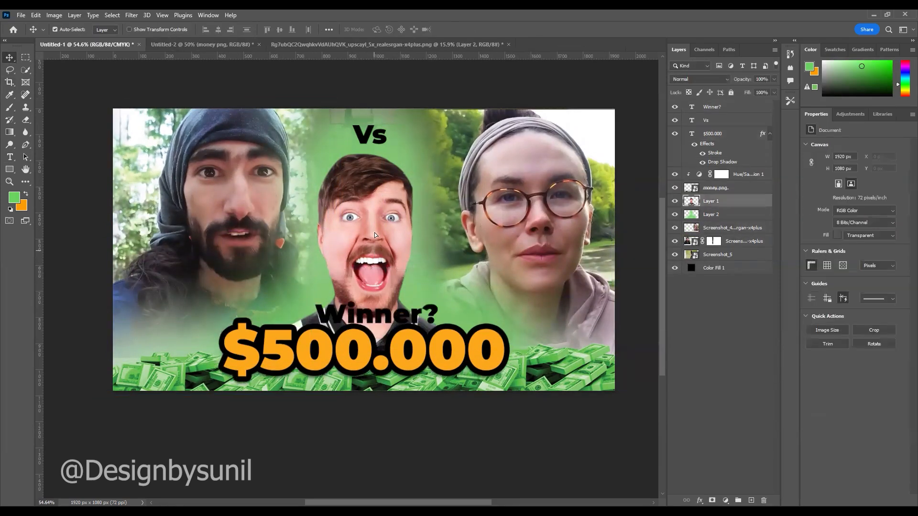
drag(364, 135, 340, 240)
drag(370, 317, 365, 304)
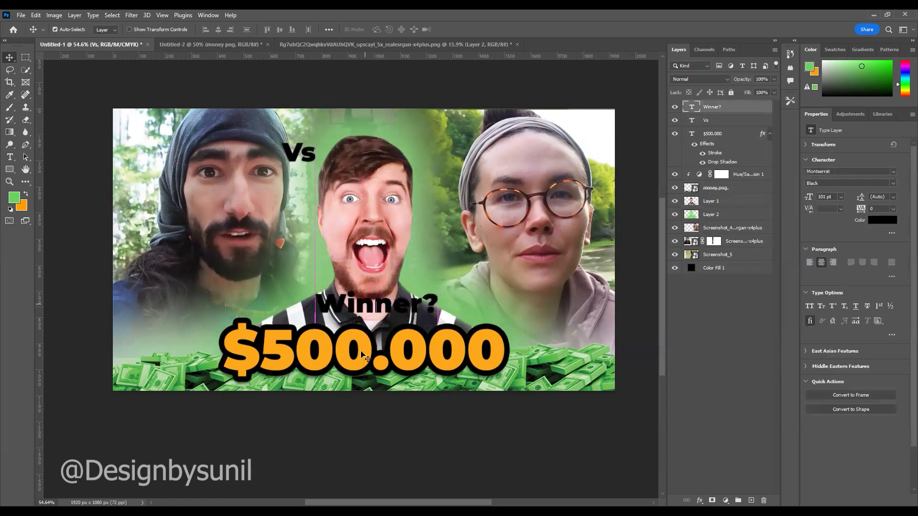
- Recolor the Winner? text pure red (#ff0000)
click(874, 221)
drag(669, 253, 731, 223)
click(775, 241)
- Scale the Winner? text up to about 156 pt, keeping it centered just above the $500.000 text
key(ctrl+t)
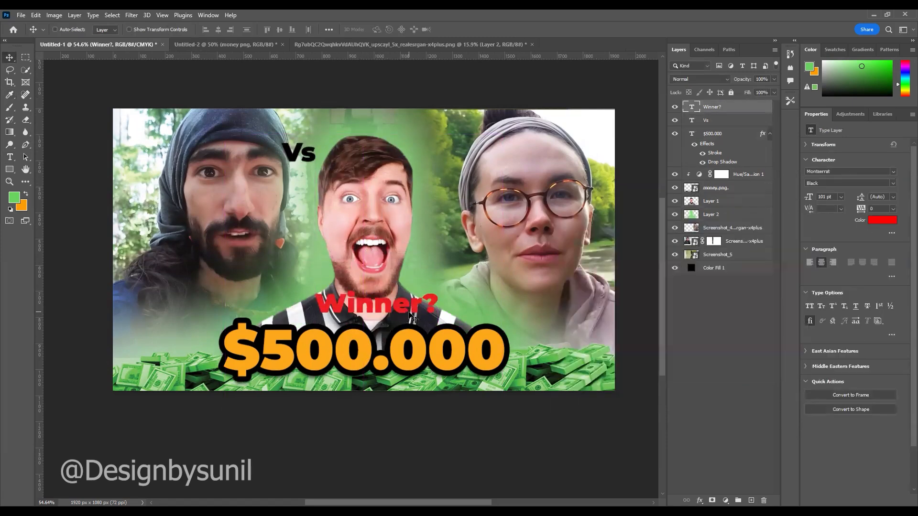
drag(438, 319, 471, 328)
drag(381, 303, 381, 304)
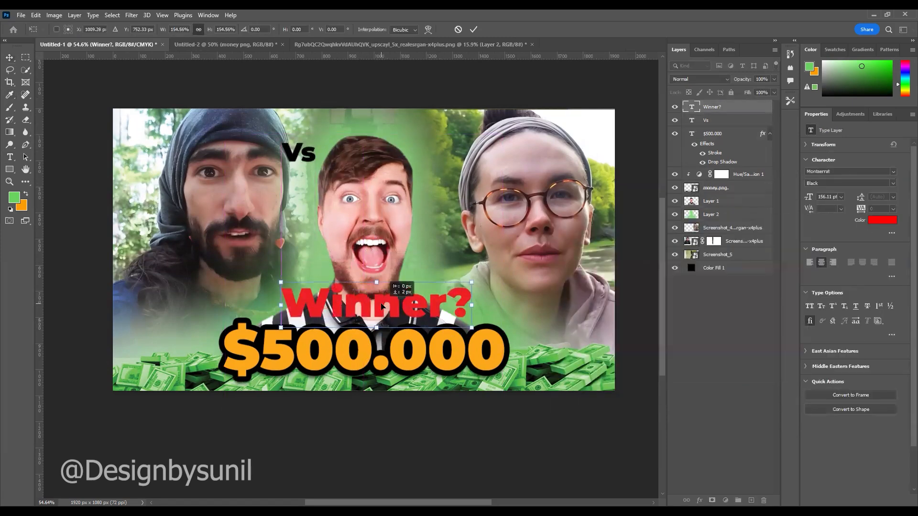
key(Return)
- Give the Winner? text a 13 px black outside stroke
click(700, 500)
click(699, 433)
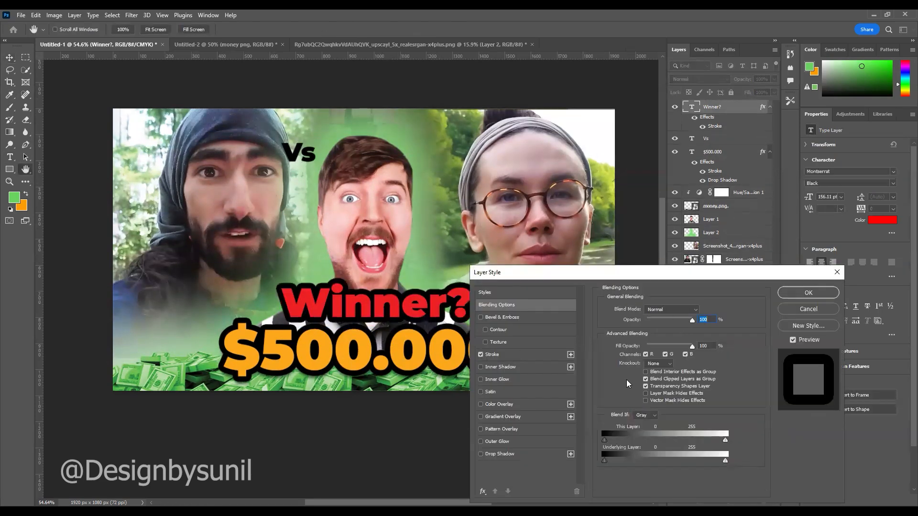
click(502, 354)
drag(660, 310, 642, 309)
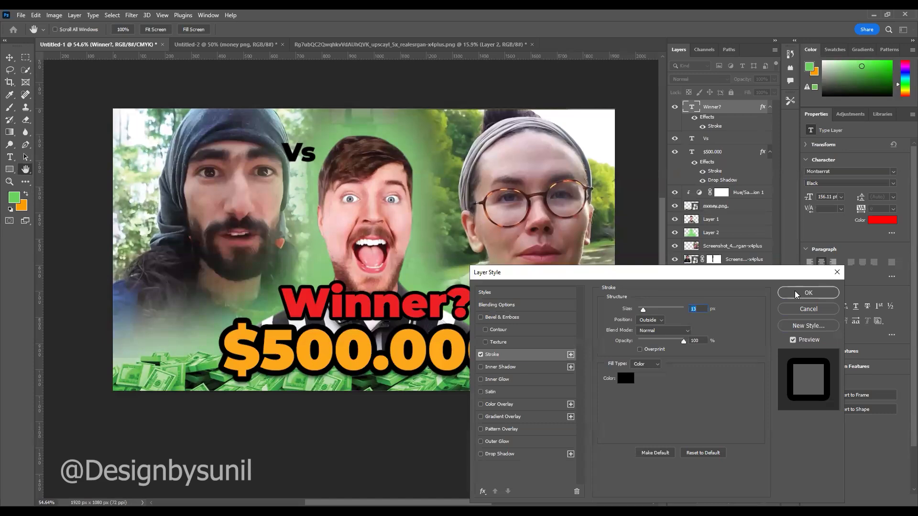
- Try a bright green #18ff00 Color Overlay on the Winner? text and switch the overlay off again
click(495, 404)
click(701, 313)
click(691, 328)
mouse_move(671, 268)
mouse_down()
mouse_move(680, 287)
mouse_move(664, 318)
mouse_move(680, 245)
mouse_up()
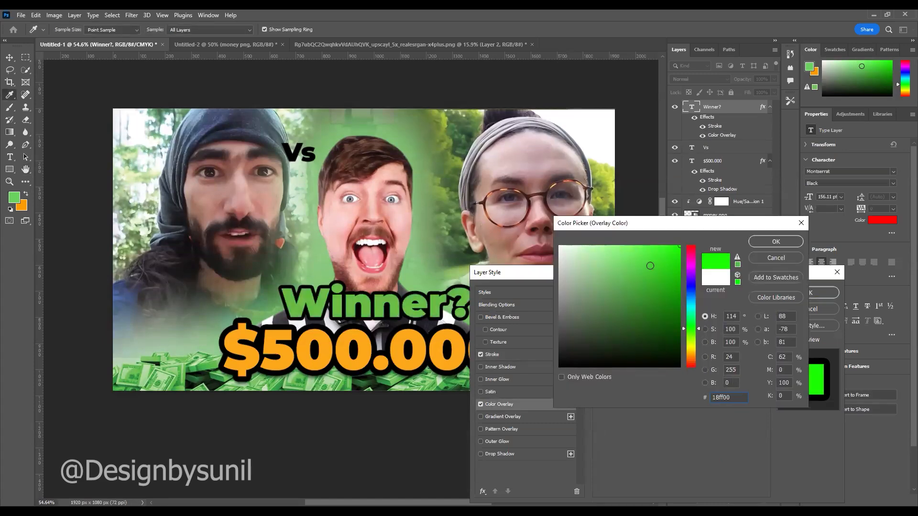
click(775, 242)
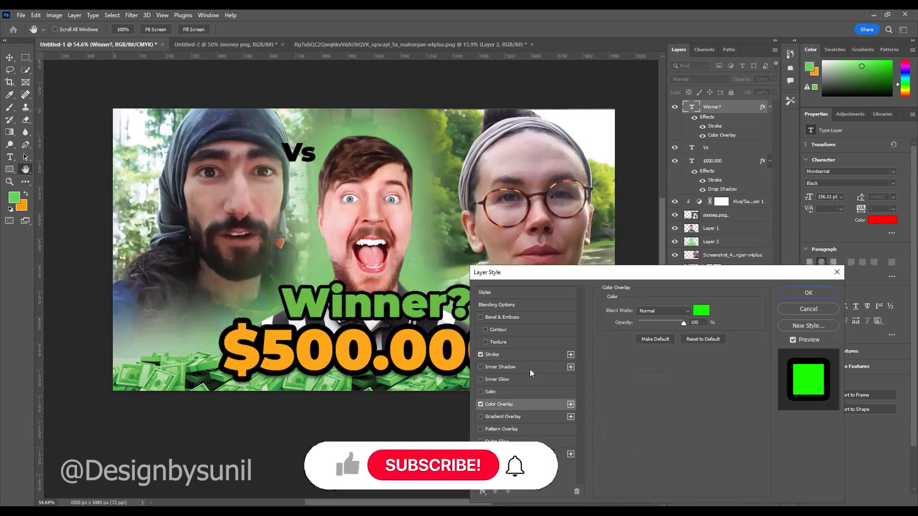
click(480, 404)
- Apply the layer style and change the Winner? text color to bright green #24ff00
click(825, 292)
click(881, 220)
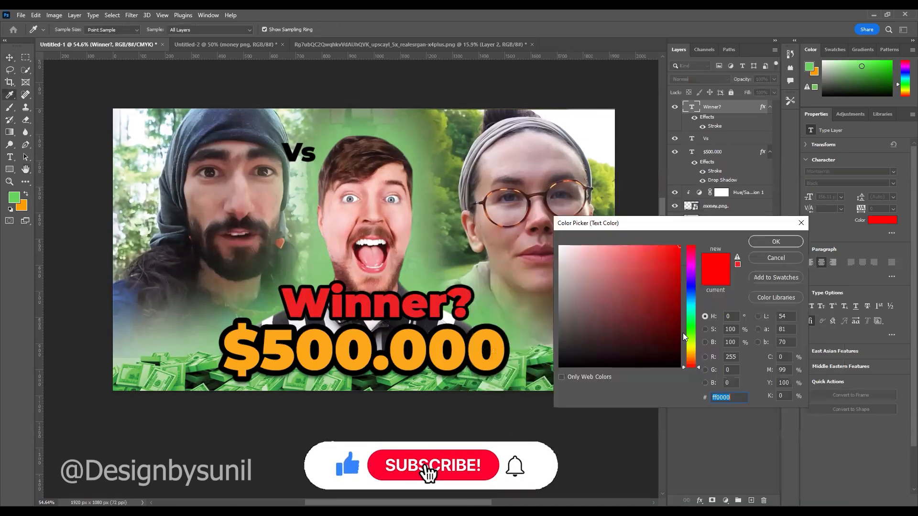
text(0e6400)
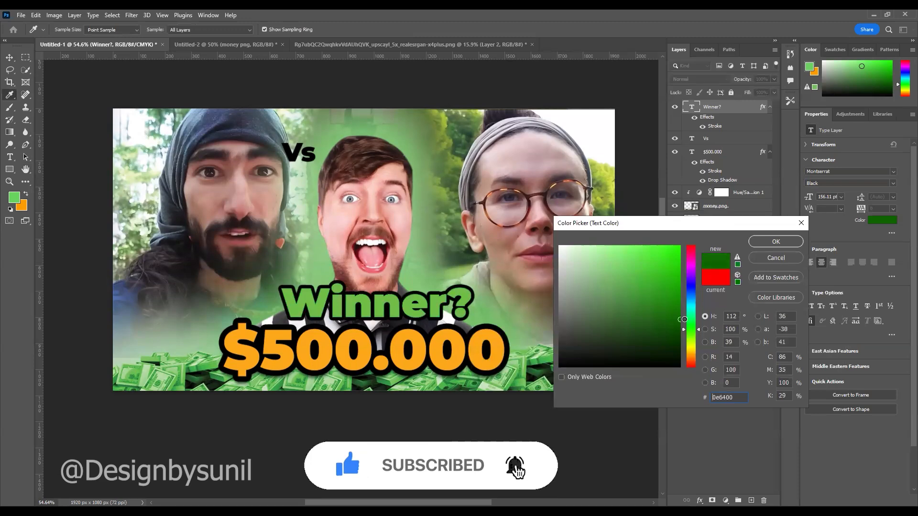
click(764, 242)
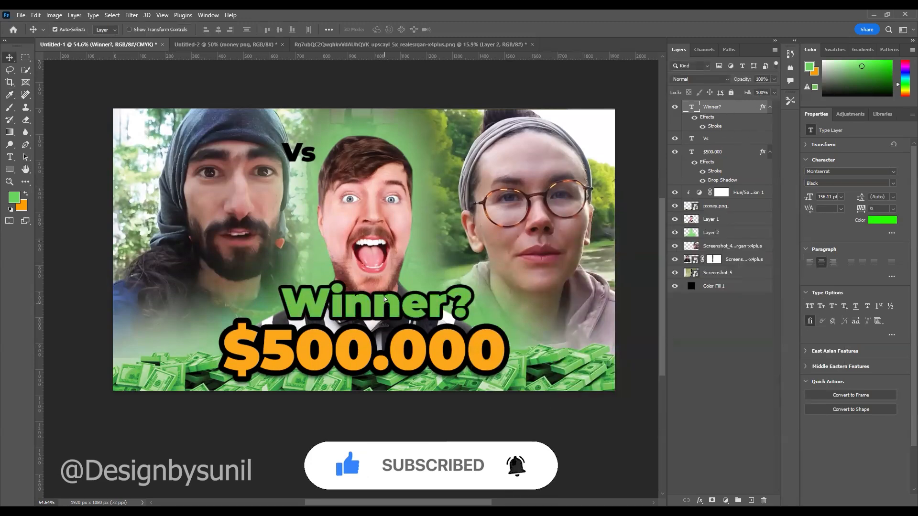
click(871, 224)
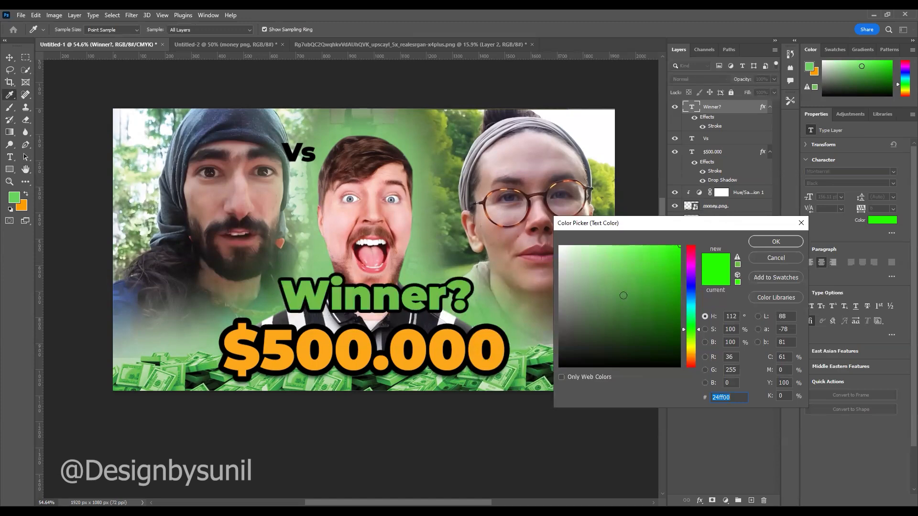
click(765, 242)
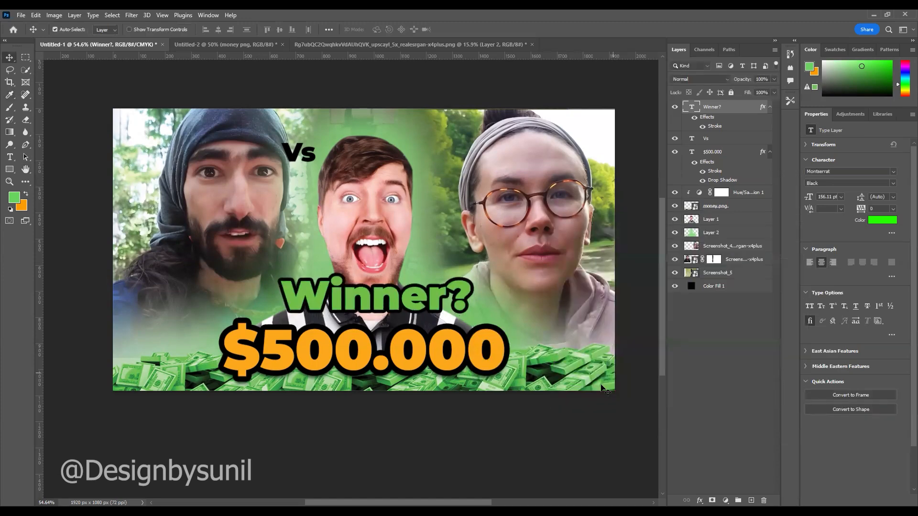
- Try moving the Vs text onto the chest of the blue-headscarf portrait and undo the move
scroll(513, 330, down, 2)
click(439, 401)
scroll(416, 245, up, 2)
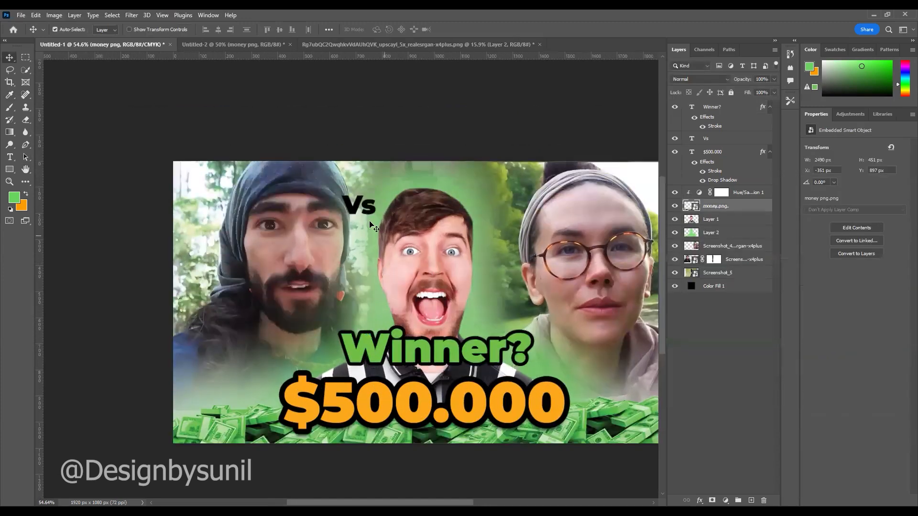
drag(354, 210, 240, 350)
key(ctrl+z)
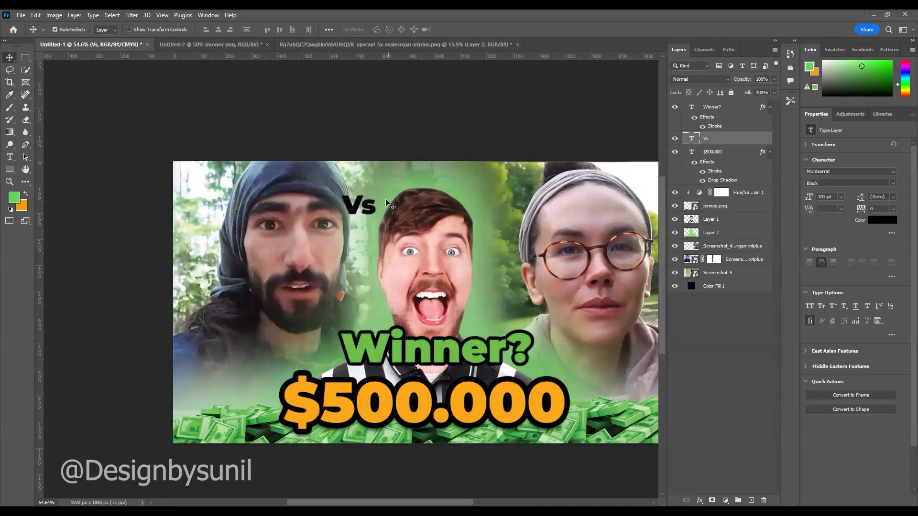
- Duplicate the Vs text onto the chest of the blue-headscarf portrait and change the copy to read Men
double_click(227, 356)
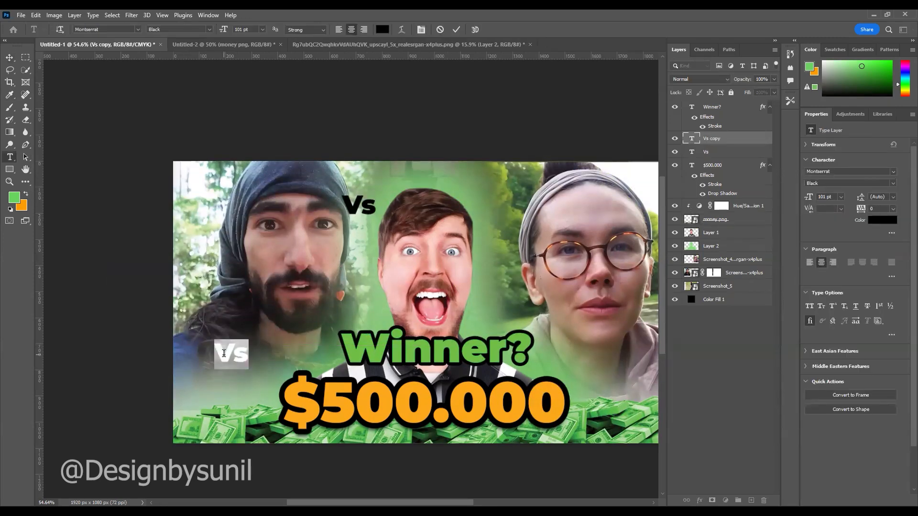
text(Emn)
key(BackSpace)
key(BackSpace)
key(BackSpace)
text(Men)
click(9, 58)
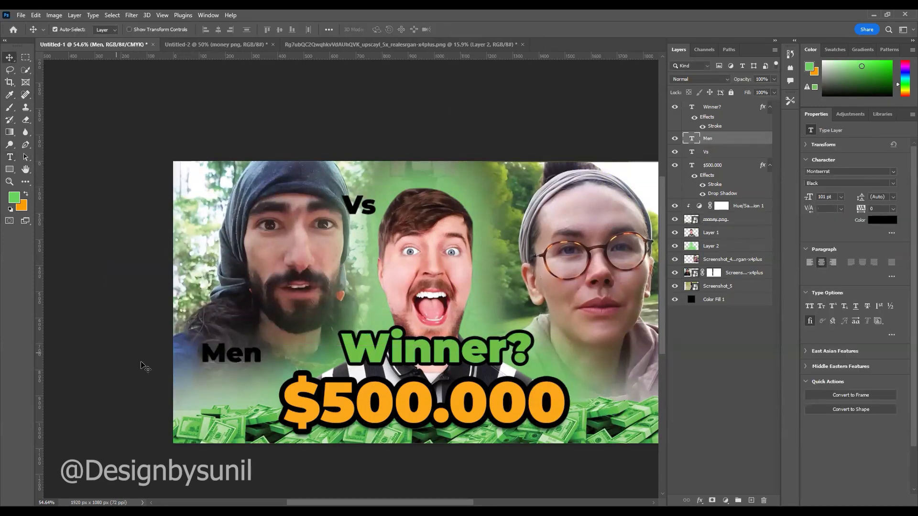
- Duplicate the Men text onto the chest of the glasses portrait and change the copy to read Women
double_click(589, 357)
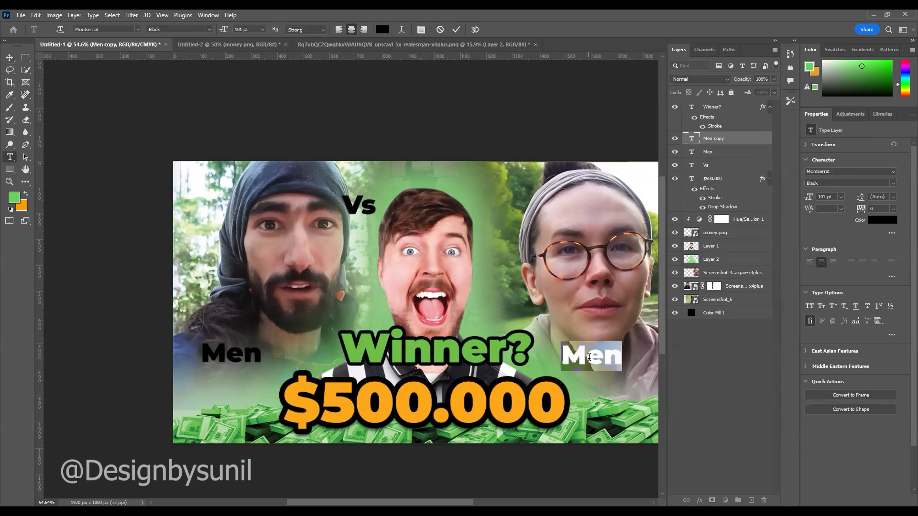
text(Women)
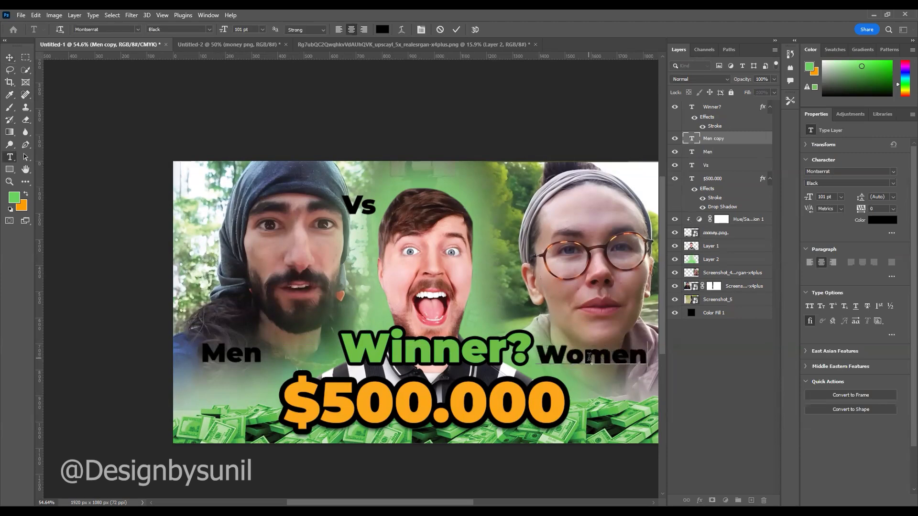
click(10, 57)
- Adjust the sliders of the colorizing Hue/Saturation adjustment on the money pile
scroll(415, 372, down, 2)
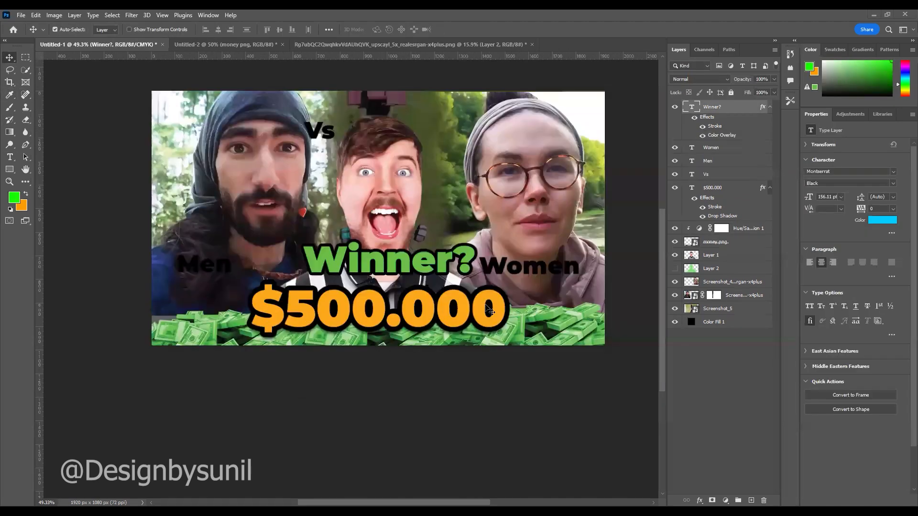
click(722, 228)
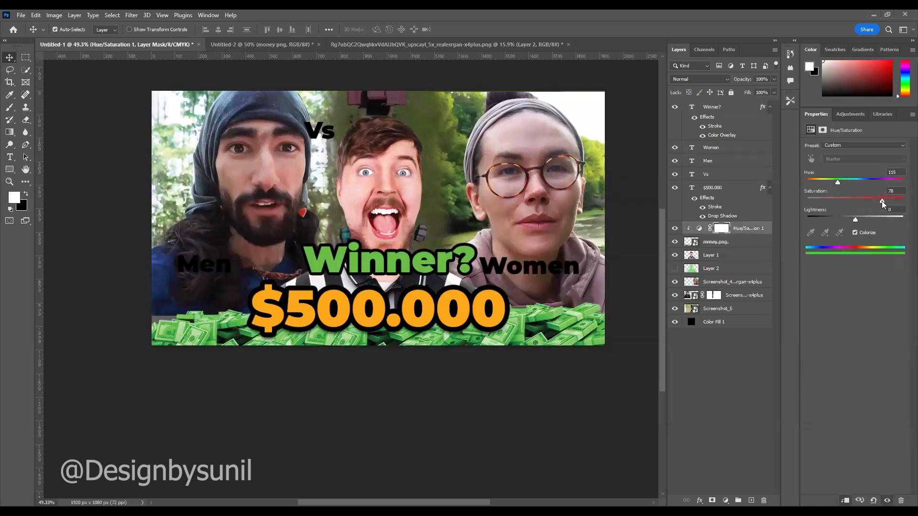
drag(855, 218, 835, 182)
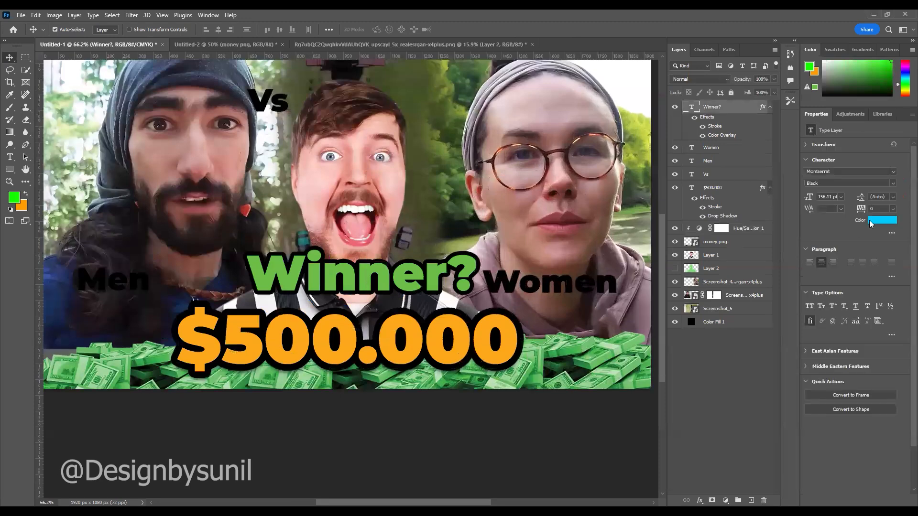
- Try coloring the Winner? text's Color Overlay with the orange sampled from the $500.000 text
click(882, 220)
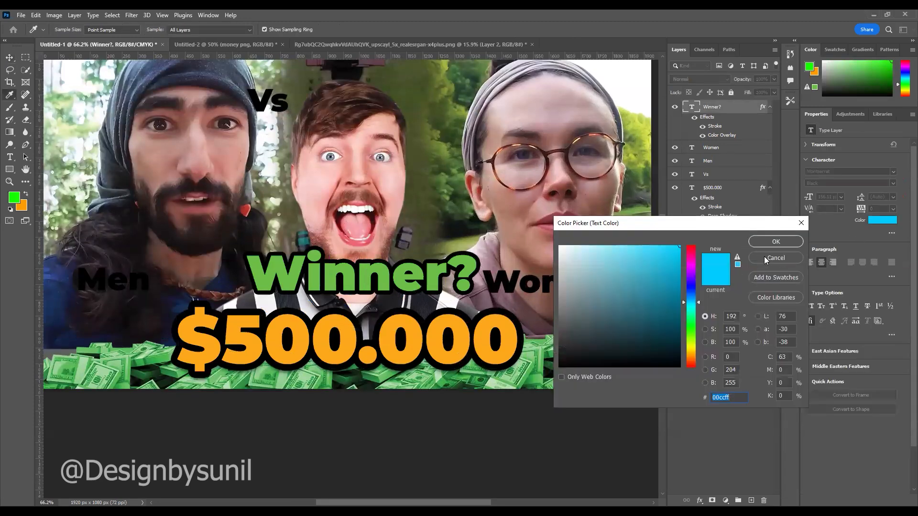
click(764, 259)
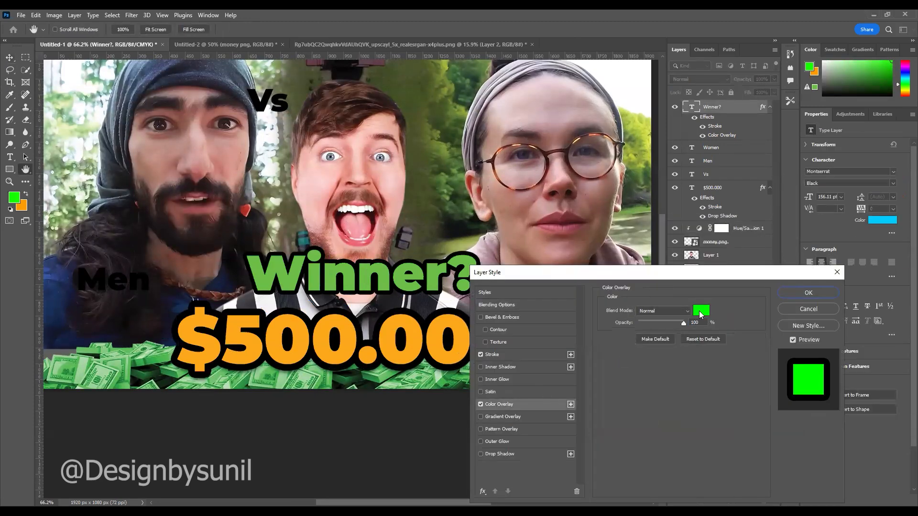
click(699, 312)
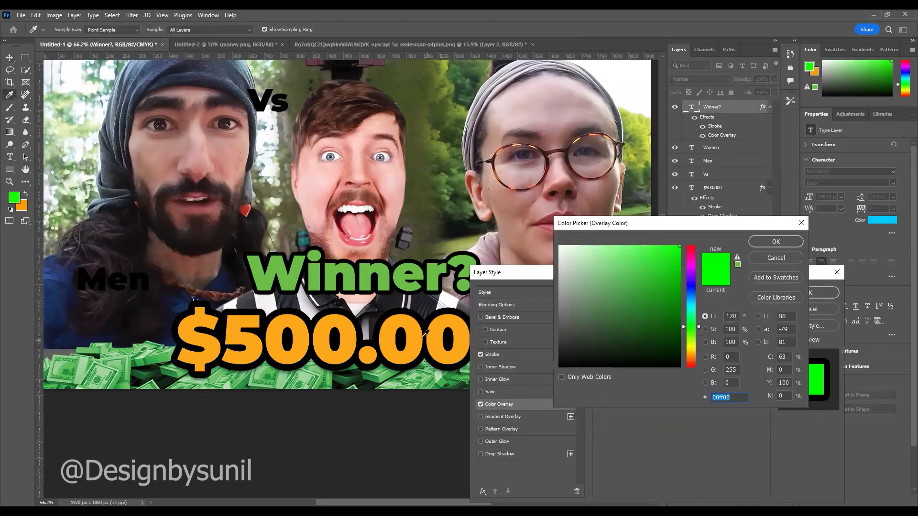
click(417, 349)
click(776, 242)
- Set the Winner? text's Color Overlay to sky blue #00c6ff and apply the layer style
click(701, 308)
drag(693, 340, 692, 306)
drag(692, 348, 691, 367)
drag(691, 280, 690, 301)
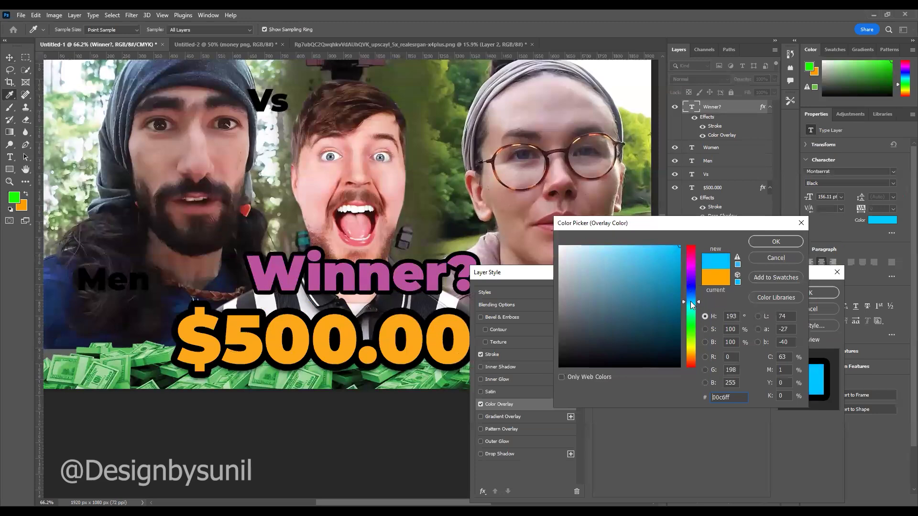
click(776, 241)
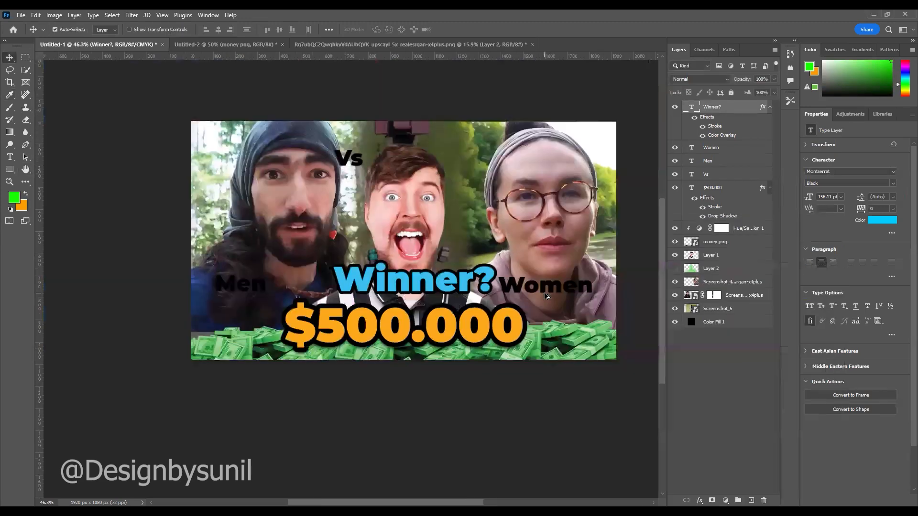
- Move the Vs text into the central face's open mouth and scale it down to about 78.57 pt
scroll(545, 295, down, 4)
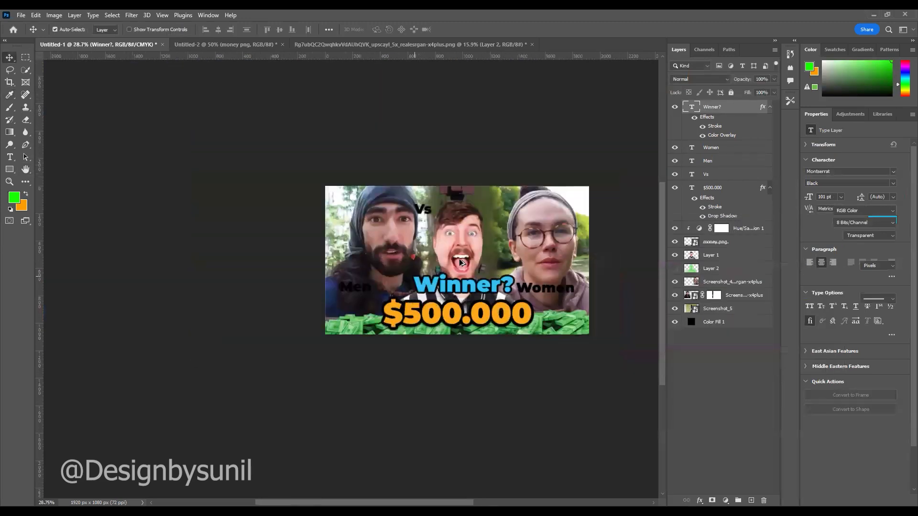
scroll(475, 282, up, 7)
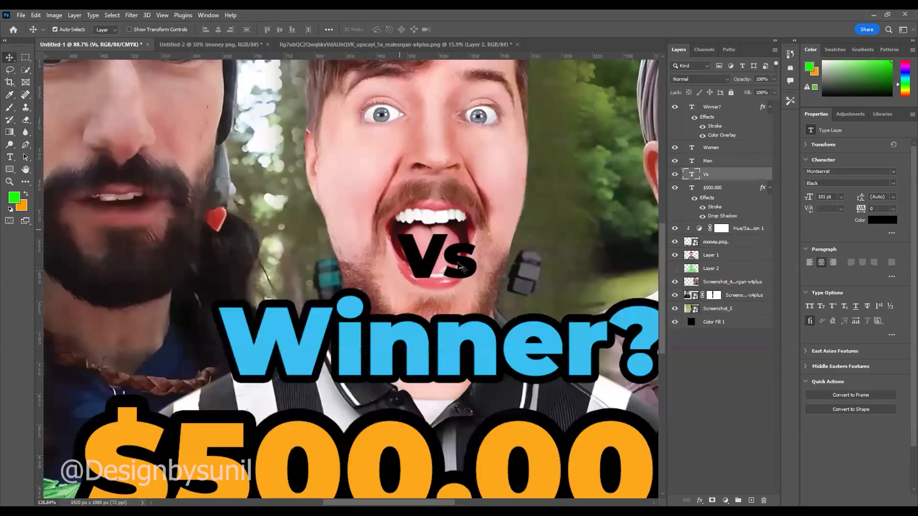
scroll(480, 297, up, 2)
drag(479, 296, 469, 288)
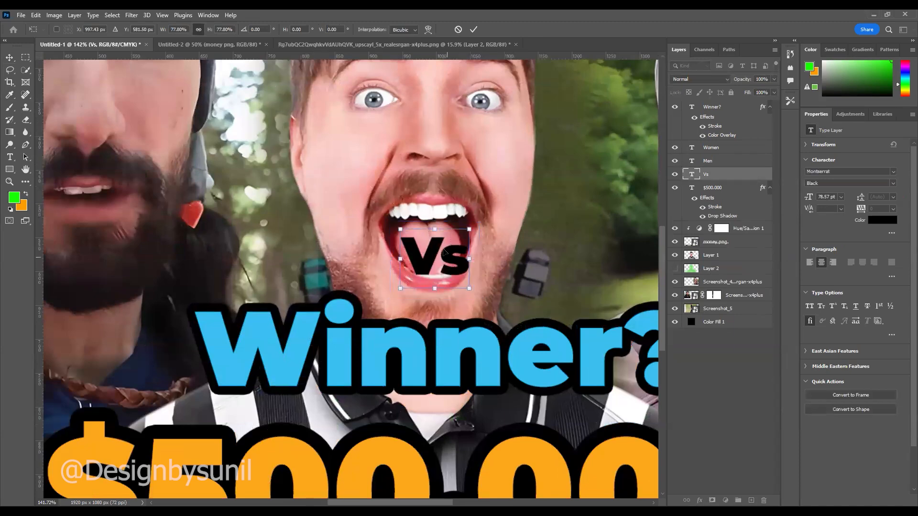
drag(448, 259, 444, 251)
key(Return)
- Draw a green circle about 184 by 184 px over the central face's mouth with the Ellipse tool
drag(8, 168, 48, 178)
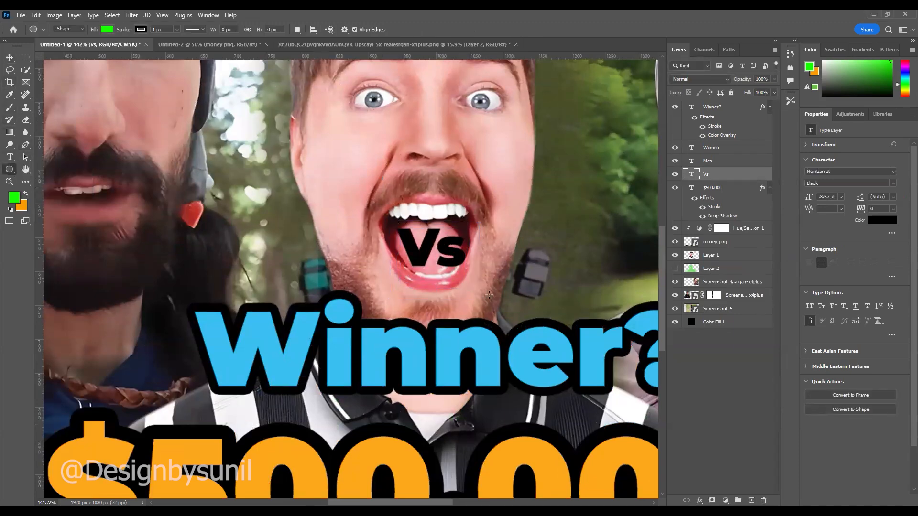
drag(494, 293, 370, 170)
key(v)
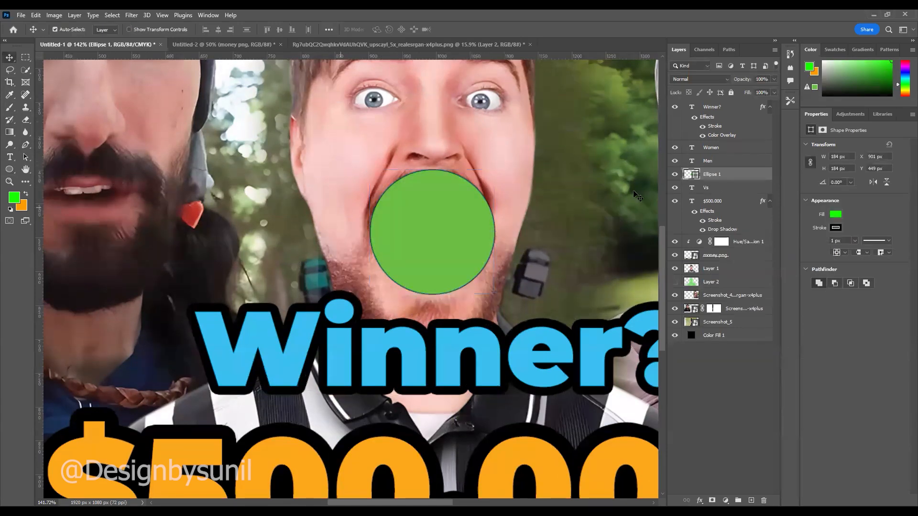
- Set the circle's fill to bright green from the recent colors and remove its stroke
click(835, 215)
click(863, 265)
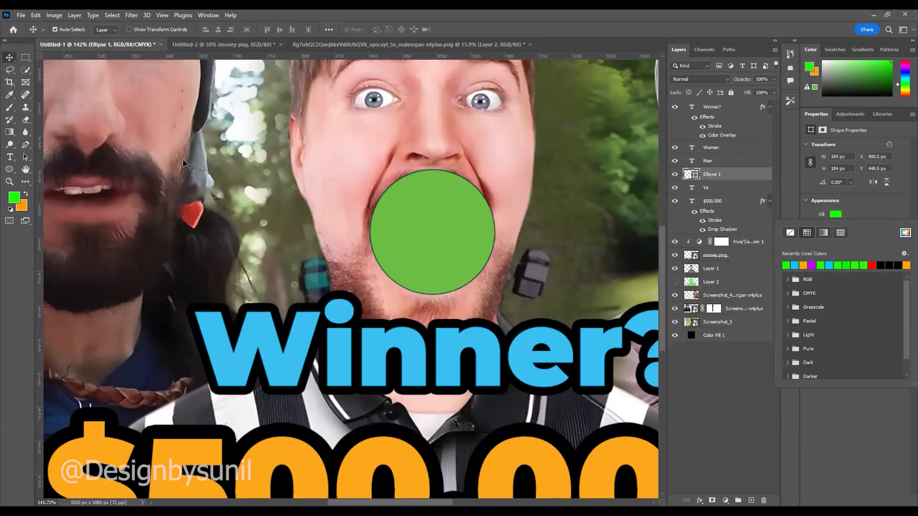
click(9, 58)
click(836, 227)
click(790, 246)
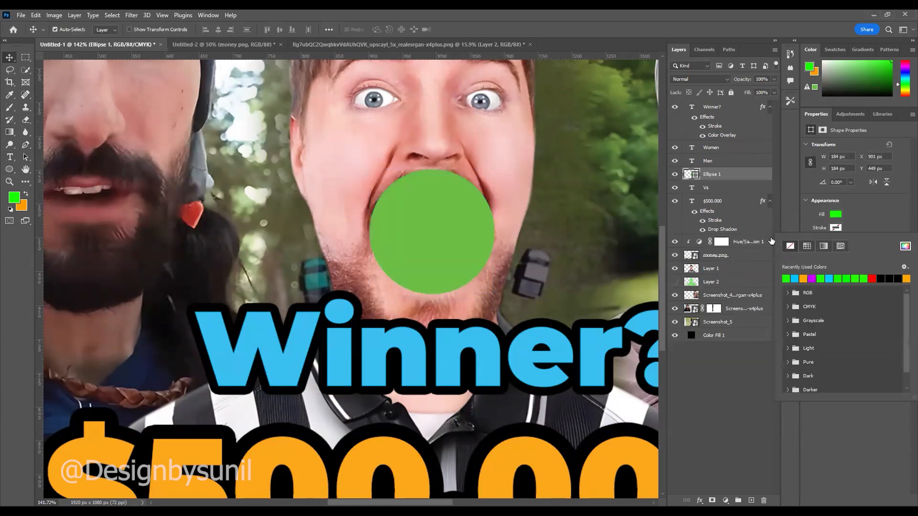
- Enlarge the circle over the central face's mouth to about 198 by 198 px and fill it with black
click(9, 58)
key(ctrl+t)
drag(498, 297, 504, 302)
key(Return)
click(835, 214)
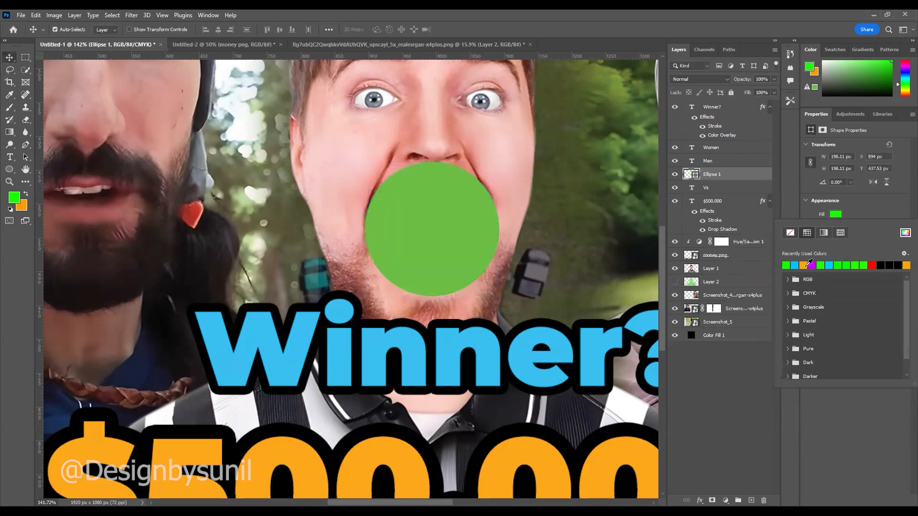
click(890, 266)
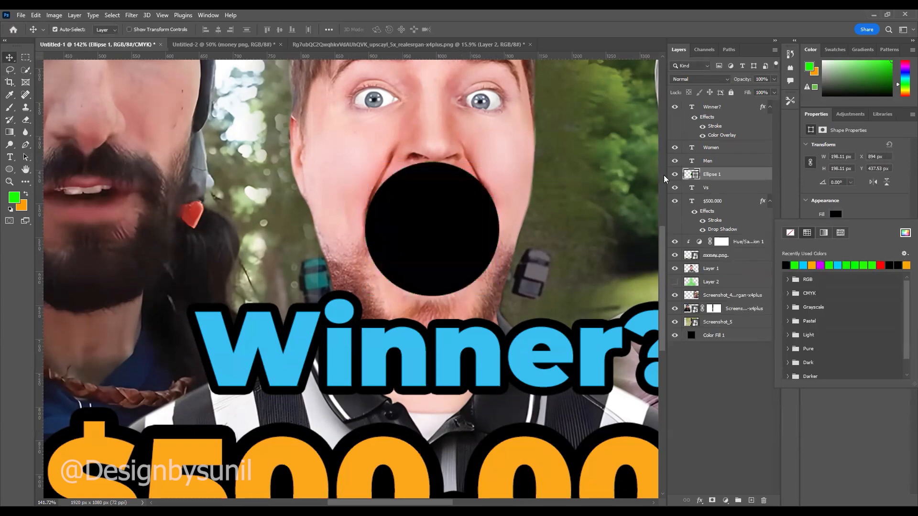
- Move the Vs text layer above the black circle and change its text color to white
click(9, 57)
scroll(525, 233, down, 1)
drag(719, 191, 720, 171)
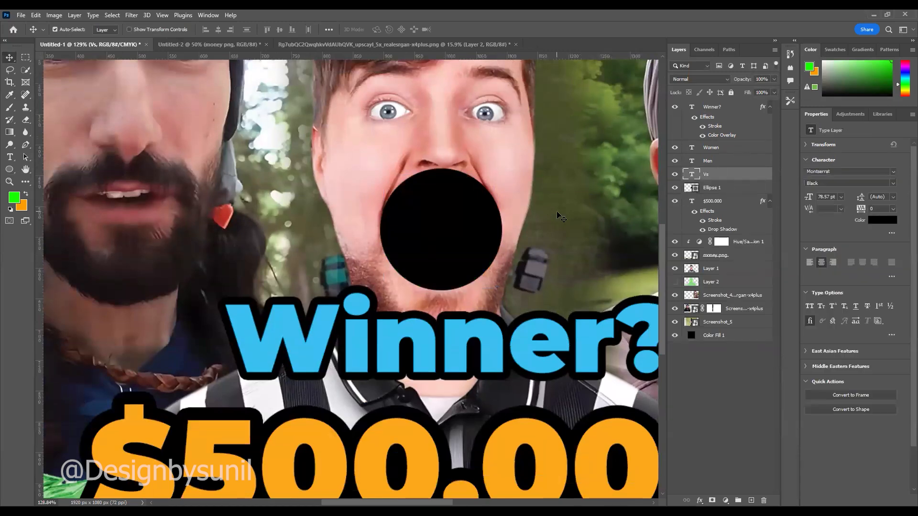
click(875, 221)
click(560, 244)
click(777, 241)
- Scale the white Vs text up slightly inside the black circle
key(ctrl+t)
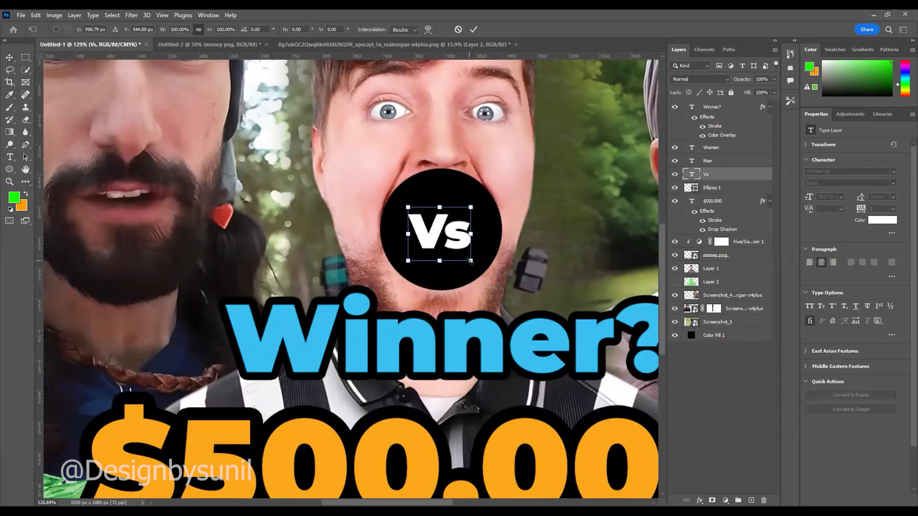
drag(477, 268, 486, 274)
key(Return)
scroll(466, 257, down, 14)
- Delete the Men and Women texts and the green Layer 2
click(612, 291)
scroll(527, 269, up, 4)
scroll(427, 231, up, 1)
click(675, 281)
drag(238, 301, 231, 318)
key(Delete)
click(581, 296)
key(Delete)
click(711, 256)
key(Delete)
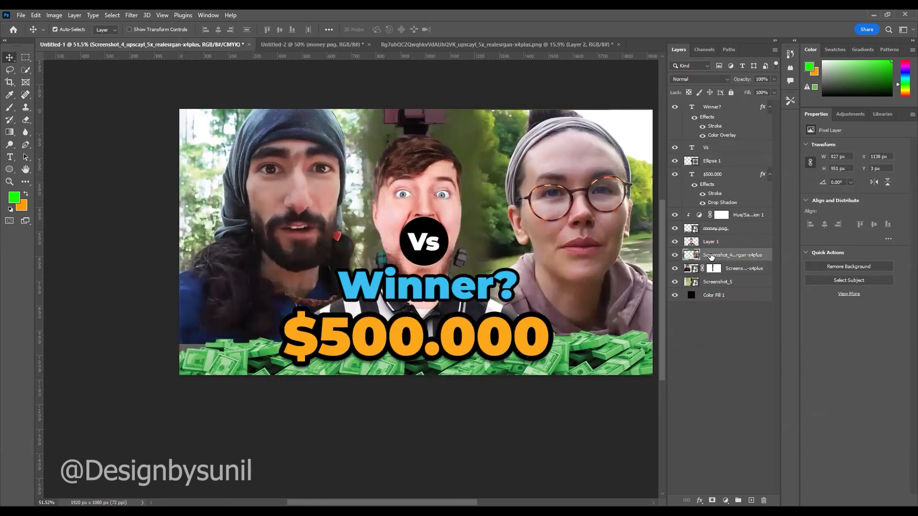
- On a new blank layer beneath the central cutout, paint a soft white glow behind the central figure and money with a 600 px, 50% opacity brush
key(ctrl+z)
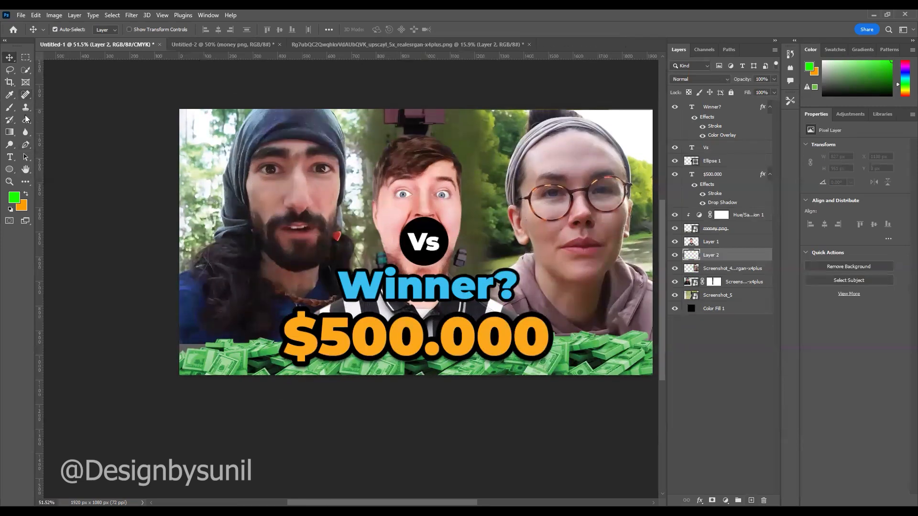
click(14, 197)
click(557, 238)
click(766, 250)
key(b)
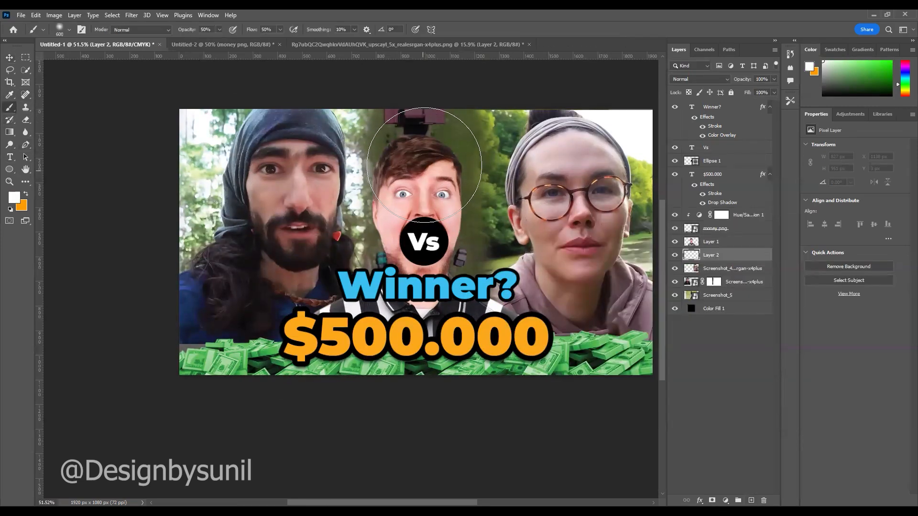
mouse_move(418, 157)
mouse_down()
mouse_move(416, 331)
mouse_move(405, 311)
mouse_move(233, 379)
mouse_move(321, 372)
mouse_move(311, 384)
mouse_move(210, 373)
mouse_move(296, 372)
mouse_move(364, 338)
mouse_move(235, 360)
mouse_move(458, 304)
mouse_move(543, 375)
mouse_up()
scroll(542, 375, down, 1)
mouse_move(429, 369)
mouse_down()
mouse_move(529, 374)
mouse_move(427, 369)
mouse_up()
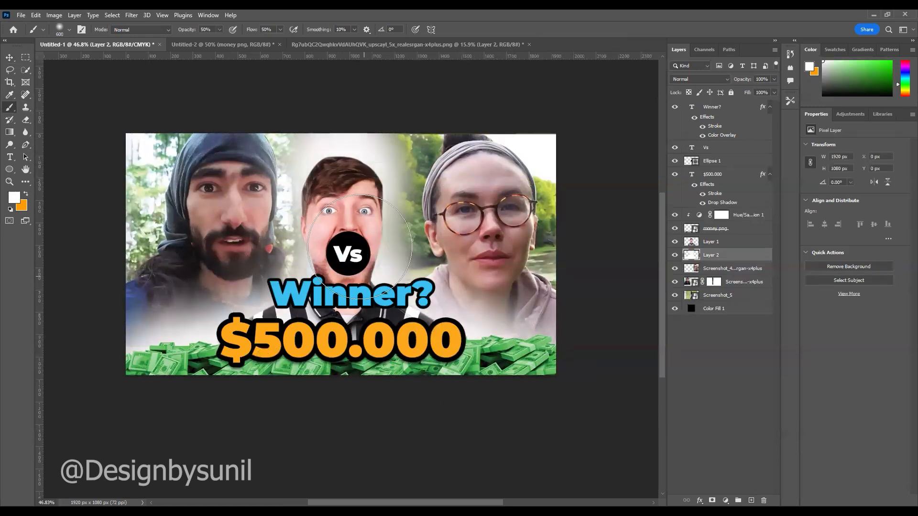
mouse_move(271, 345)
mouse_down()
mouse_move(285, 315)
mouse_move(223, 374)
mouse_up()
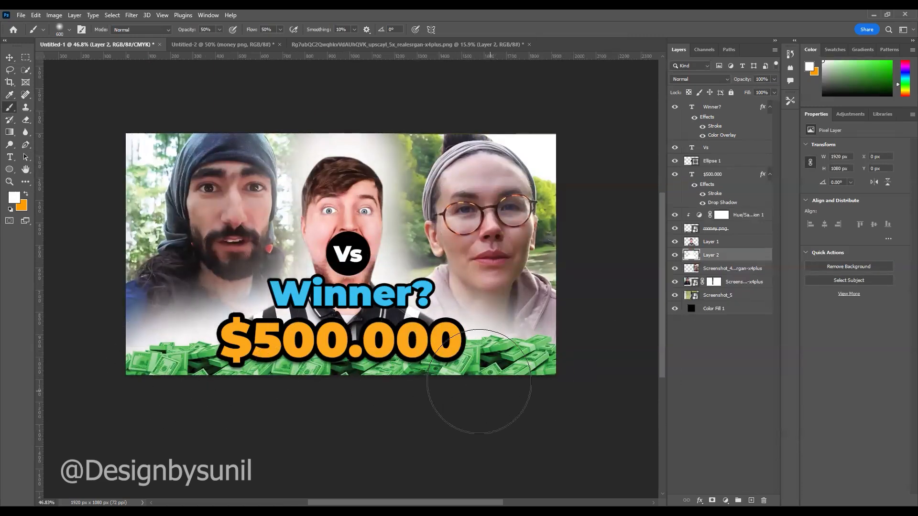
- Examine the white glow around the central figure and the overall thumbnail composition
click(9, 57)
click(444, 390)
scroll(421, 335, down, 3)
scroll(392, 308, up, 4)
scroll(378, 331, down, 3)
scroll(391, 336, up, 2)
scroll(394, 341, down, 2)
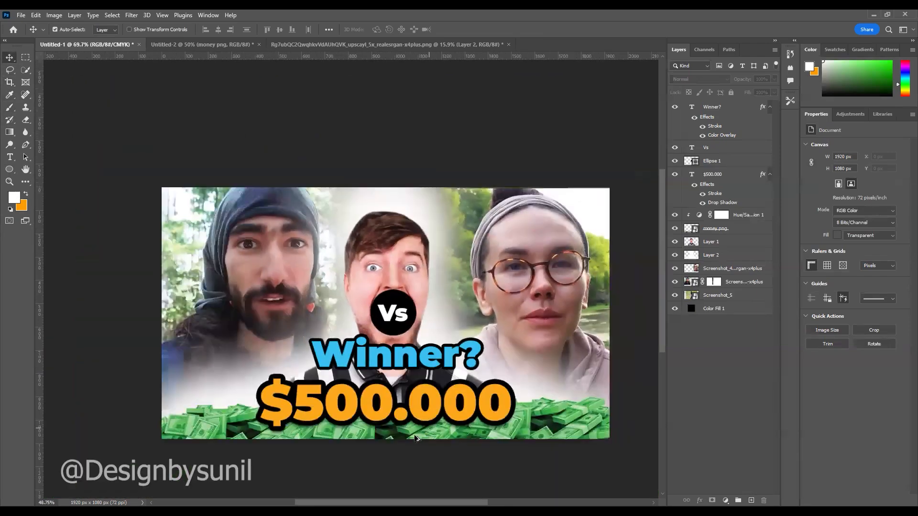
scroll(412, 408, up, 2)
scroll(409, 401, down, 2)
- Scale the Vs text and its black circle together down to 77.77%, making the circle about 154 px wide
click(388, 281)
shift+click(402, 297)
key(ctrl+t)
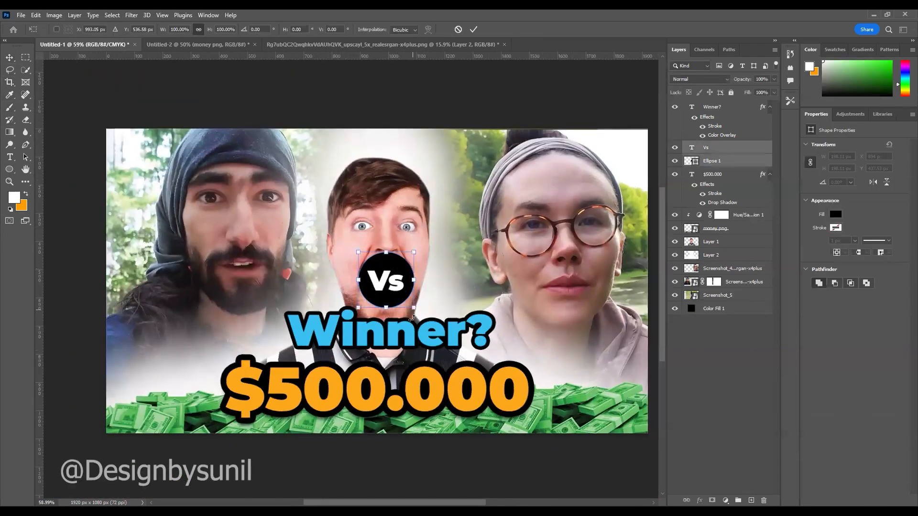
drag(416, 310, 405, 304)
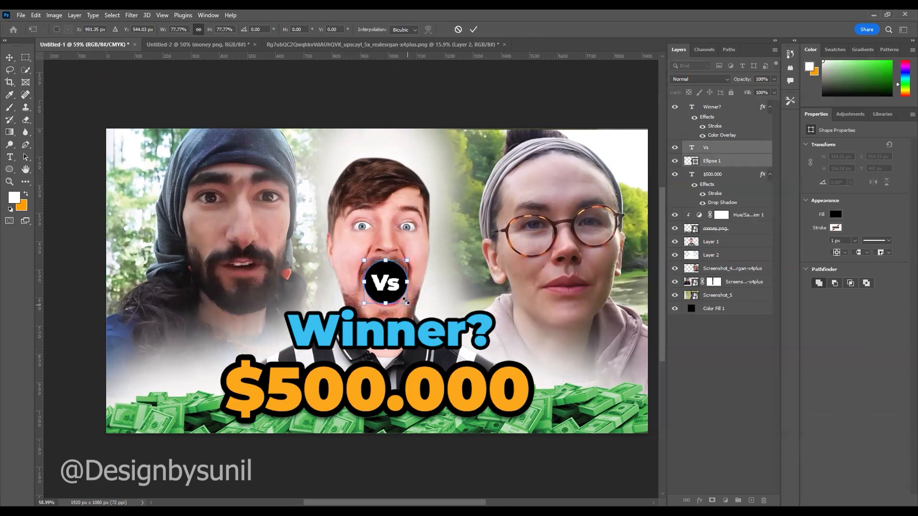
key(Return)
scroll(423, 368, down, 3)
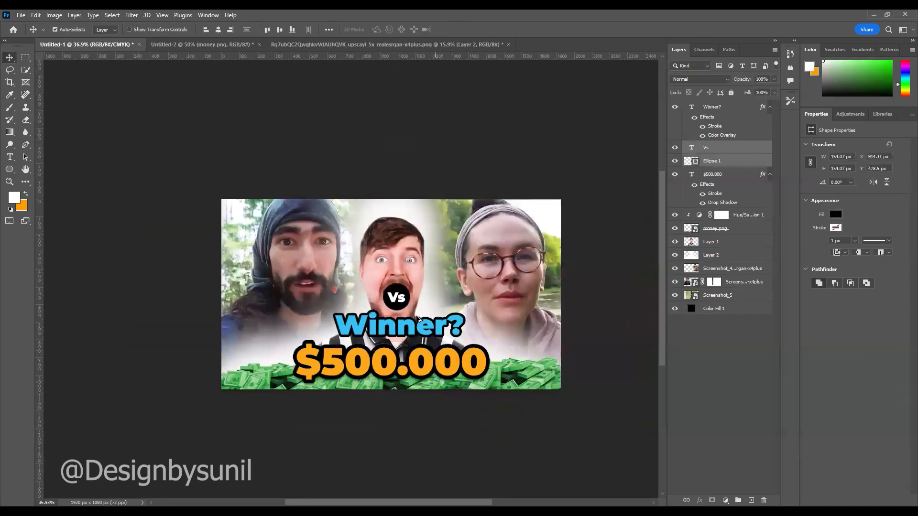
- Append /- to the $500.000 text
scroll(423, 368, up, 1)
double_click(513, 334)
text(/-)
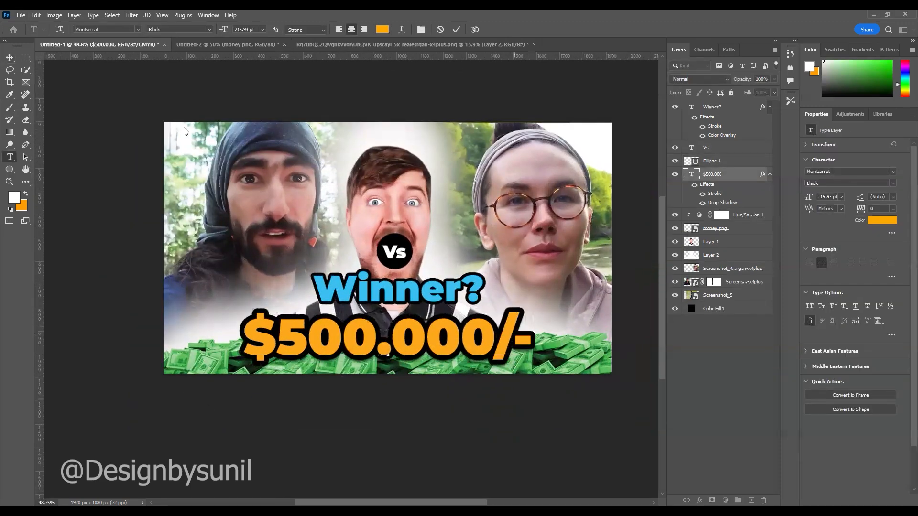
click(10, 57)
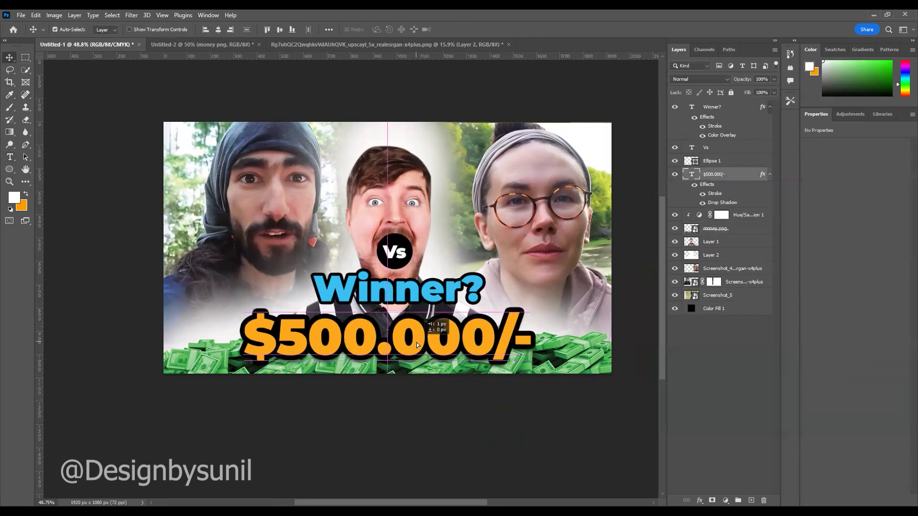
- Try red and green for the Winner? text's Color Overlay and set it to blue #0012ff
click(397, 289)
click(882, 219)
click(785, 246)
double_click(736, 109)
click(529, 404)
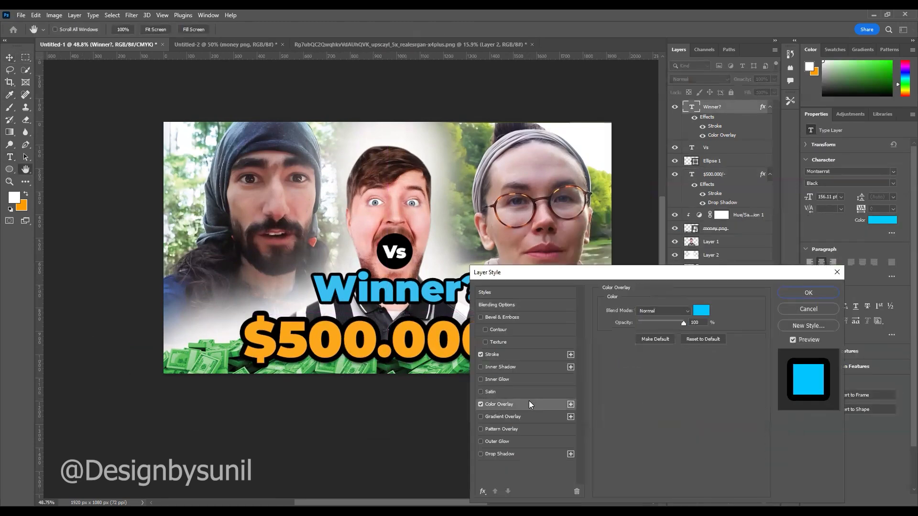
click(701, 310)
click(691, 361)
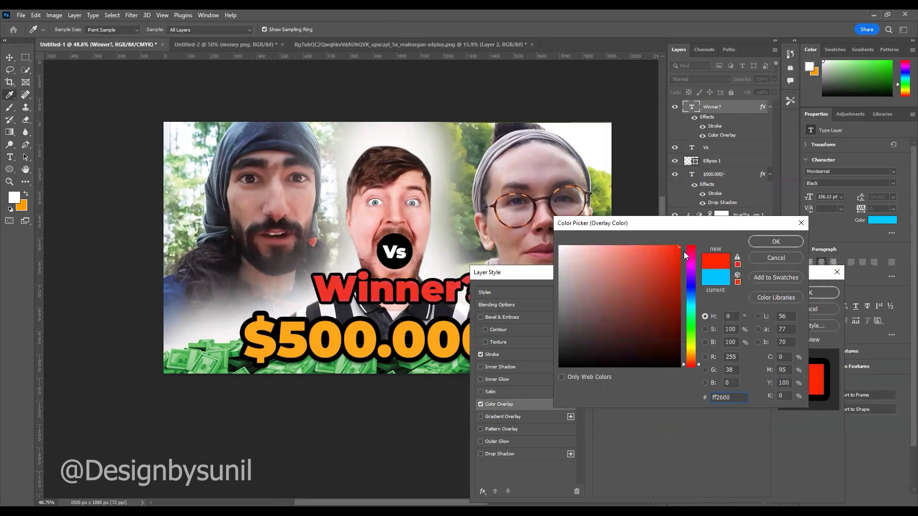
click(691, 324)
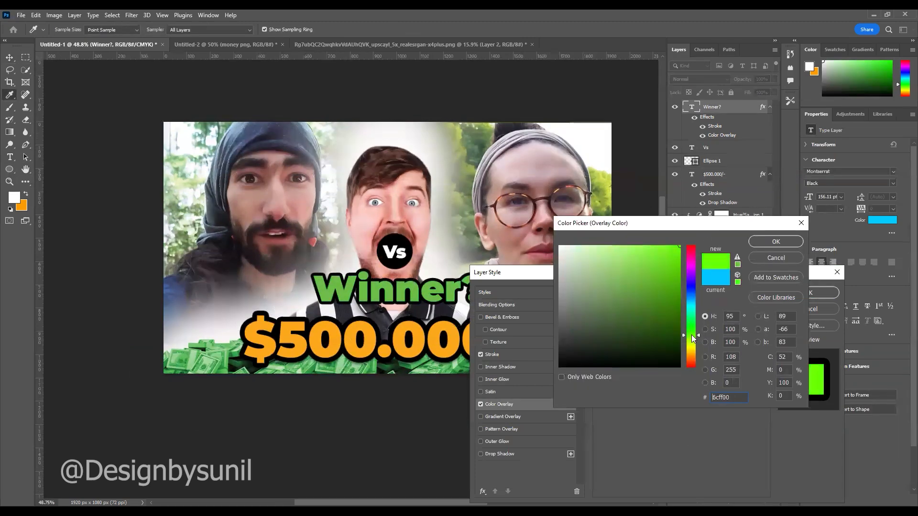
drag(691, 327, 691, 287)
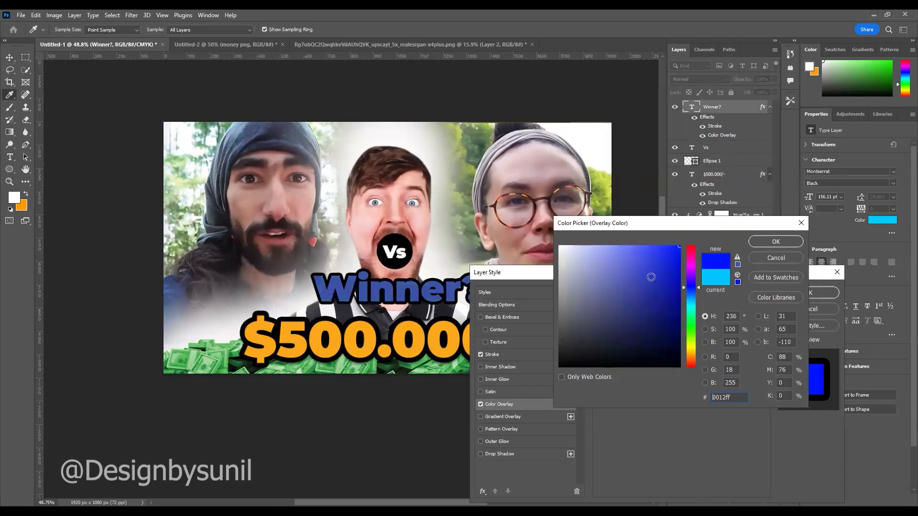
click(767, 243)
- Try a white stroke color on the Winner? text
click(504, 355)
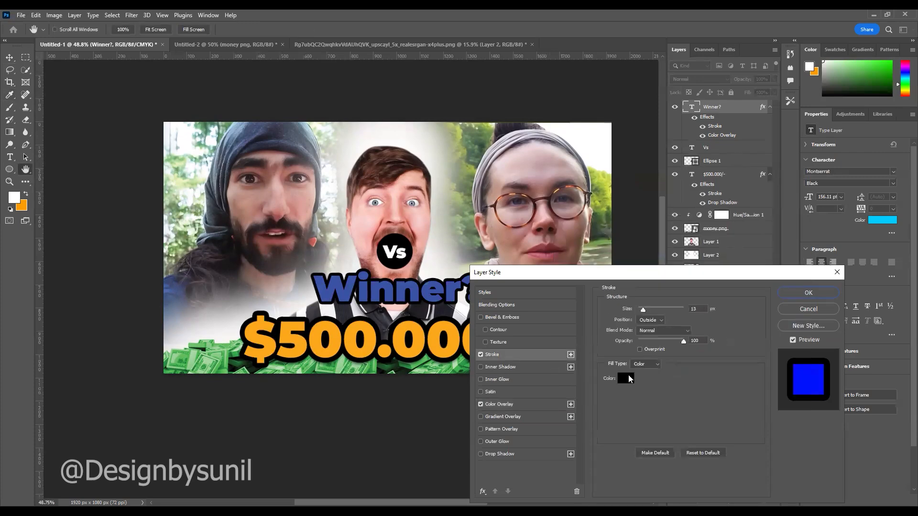
click(629, 379)
click(560, 247)
click(775, 242)
- Set the Winner? text's Color Overlay to bright green #00ff24
click(499, 404)
click(699, 307)
click(690, 326)
click(691, 328)
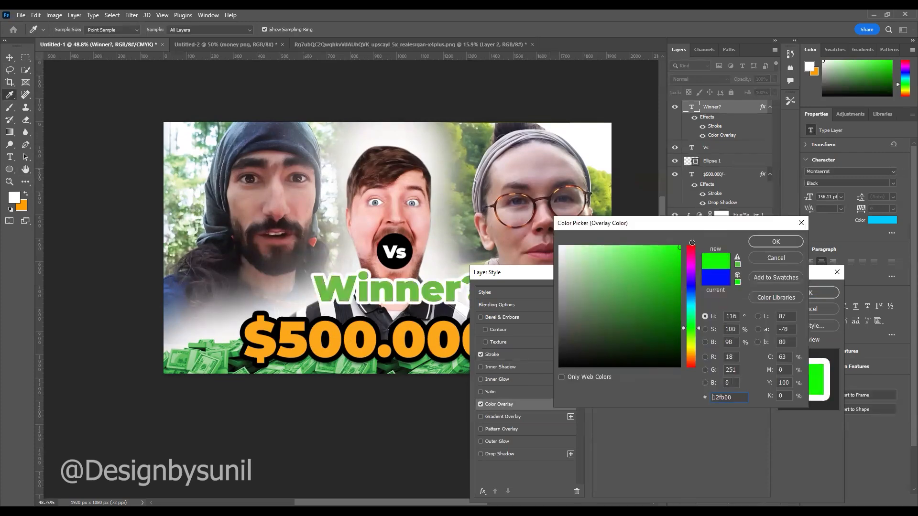
drag(689, 332, 691, 325)
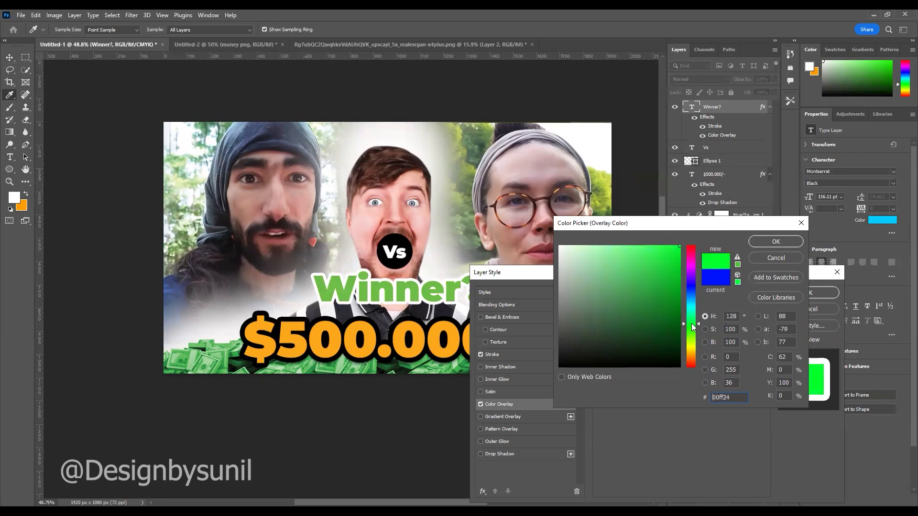
click(776, 241)
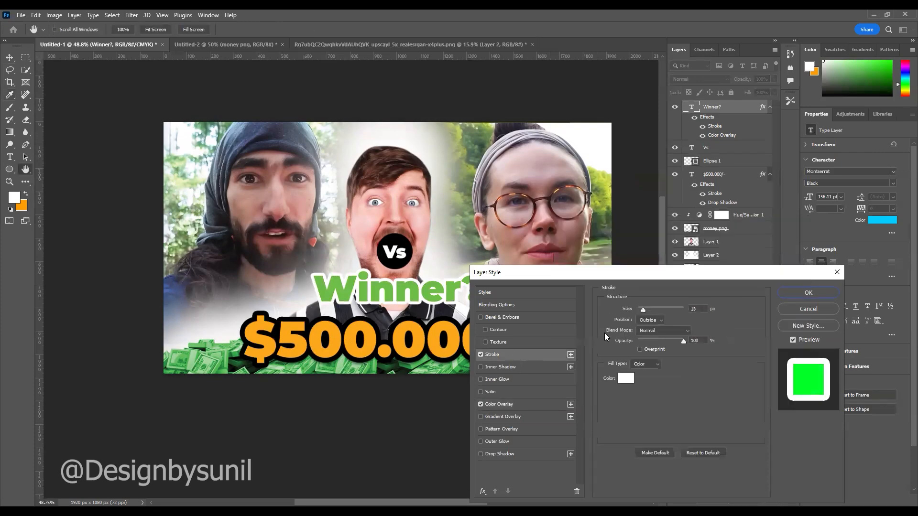
- Try the Inside and Center positions for the Winner? text's stroke
click(650, 320)
click(650, 328)
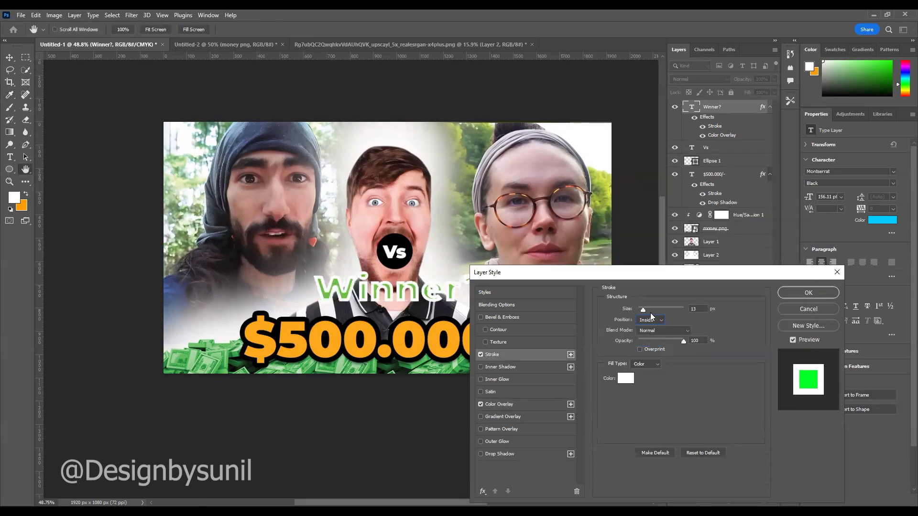
click(650, 342)
click(517, 402)
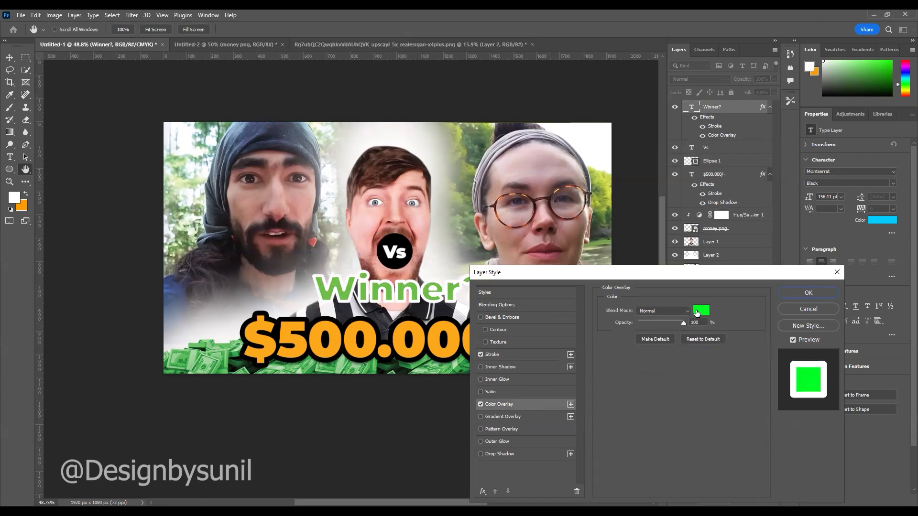
click(700, 313)
click(775, 243)
- Set the Winner? text's stroke position to Outside and its color to black #000000, and apply the layer style
click(491, 354)
click(650, 320)
click(650, 328)
click(625, 378)
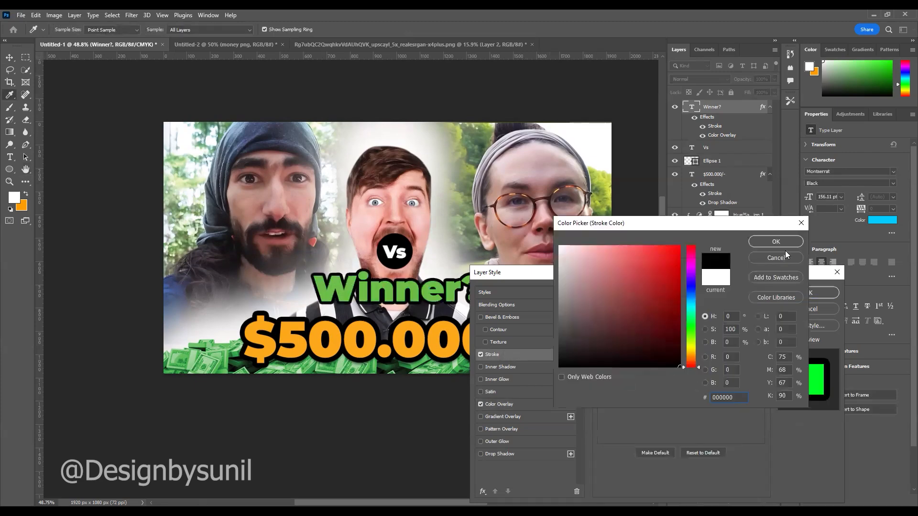
click(776, 241)
click(807, 291)
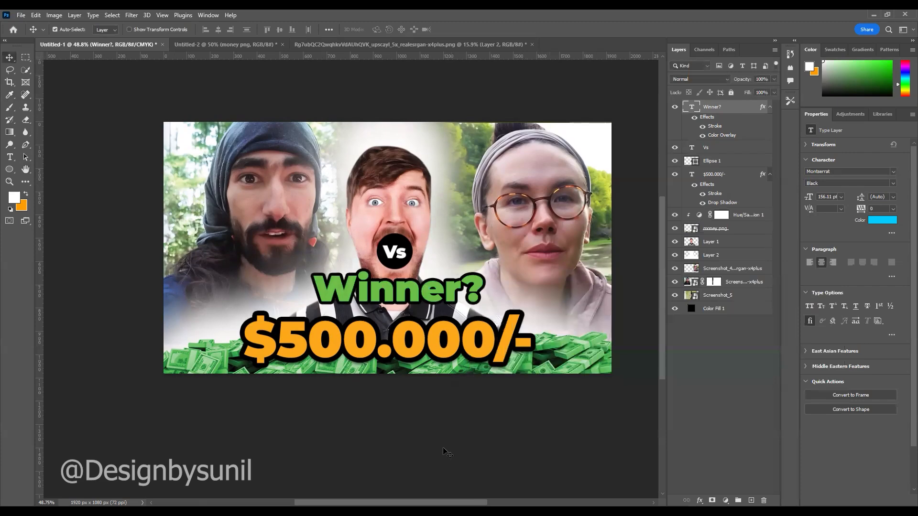
- Stamp all visible layers into a new merged layer and open the Camera Raw Filter on it
key(ctrl+minus)
scroll(444, 342, up, 1)
click(635, 244)
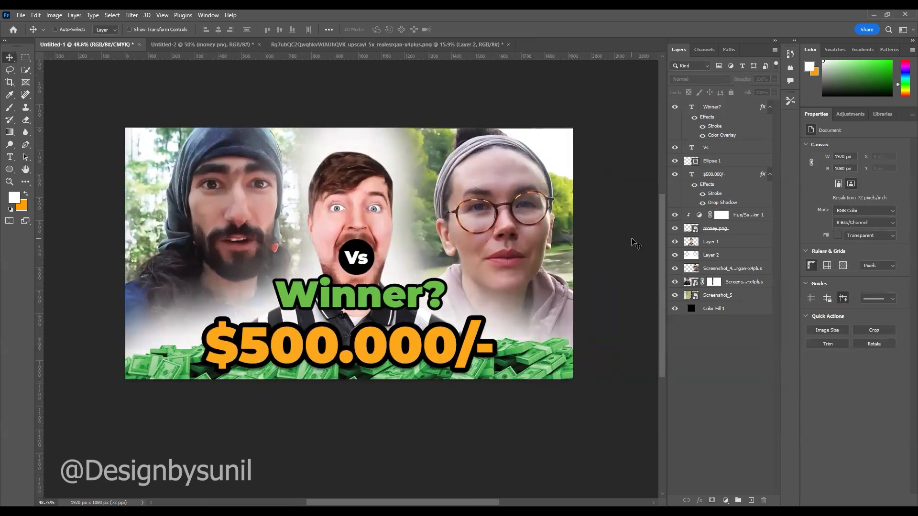
key(ctrl+shift+alt+e)
click(131, 16)
click(148, 82)
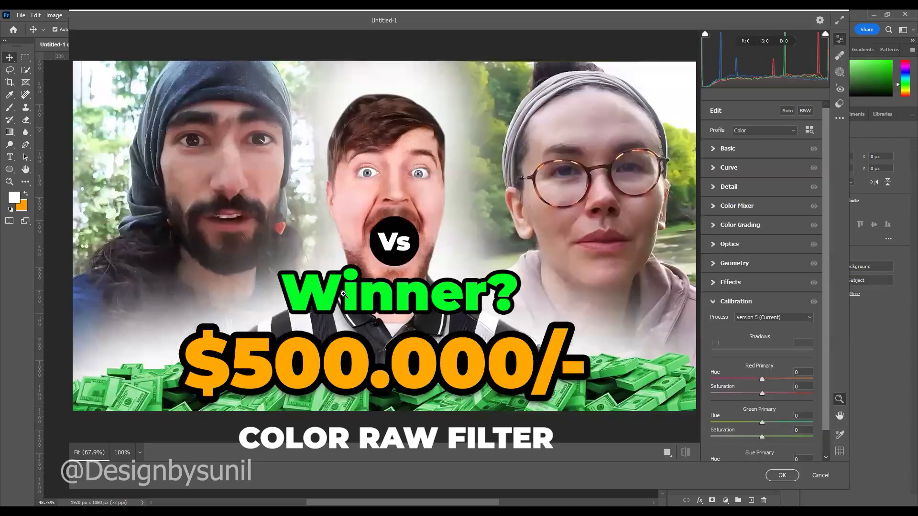
- Set the Basic adjustments to Temperature +3, Tint +5, Exposure +0.05, Highlights +8, Shadows -2 and Blacks -12
click(732, 149)
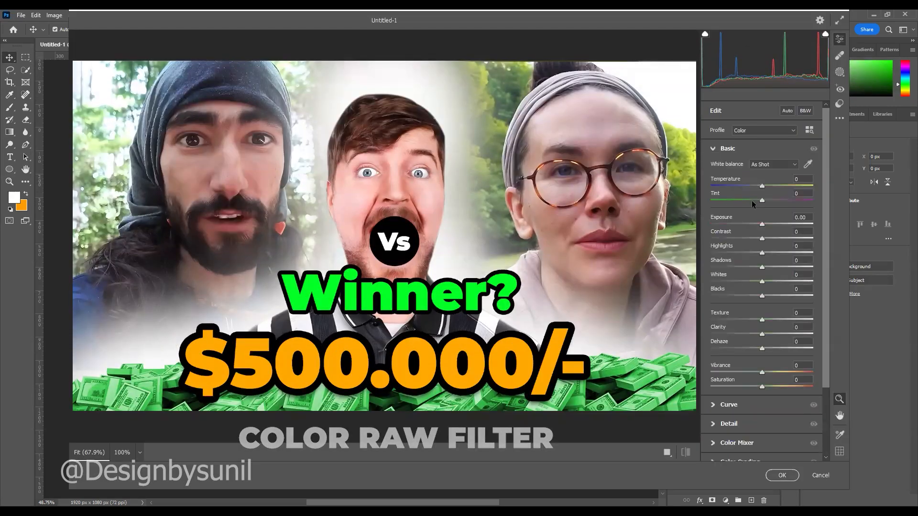
drag(761, 185, 763, 225)
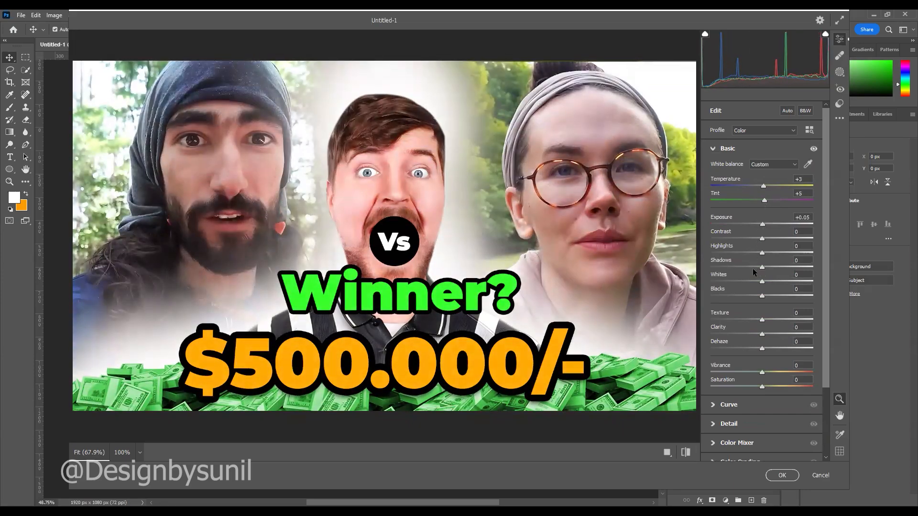
drag(762, 267, 766, 253)
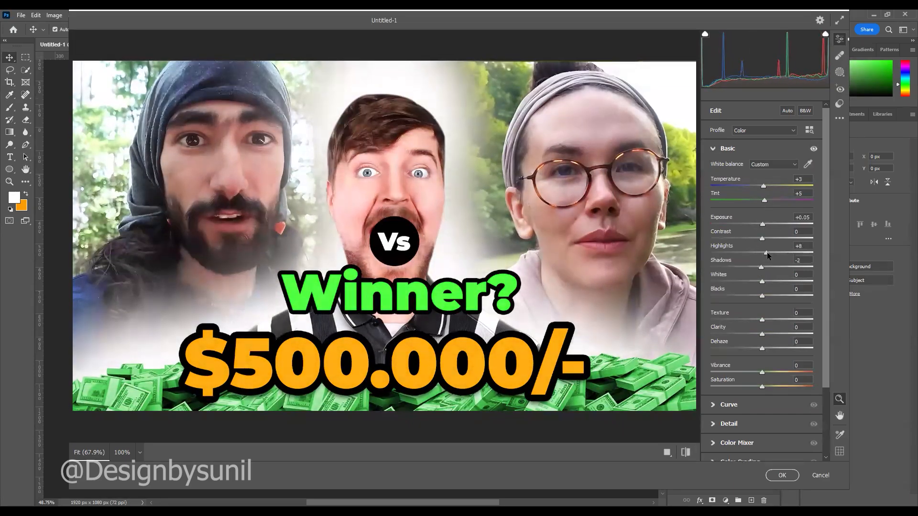
drag(756, 299, 756, 298)
- Set the curve's Highlights to +23, Lights to +9 and Shadows to -21, and set Sharpening to 6
click(760, 405)
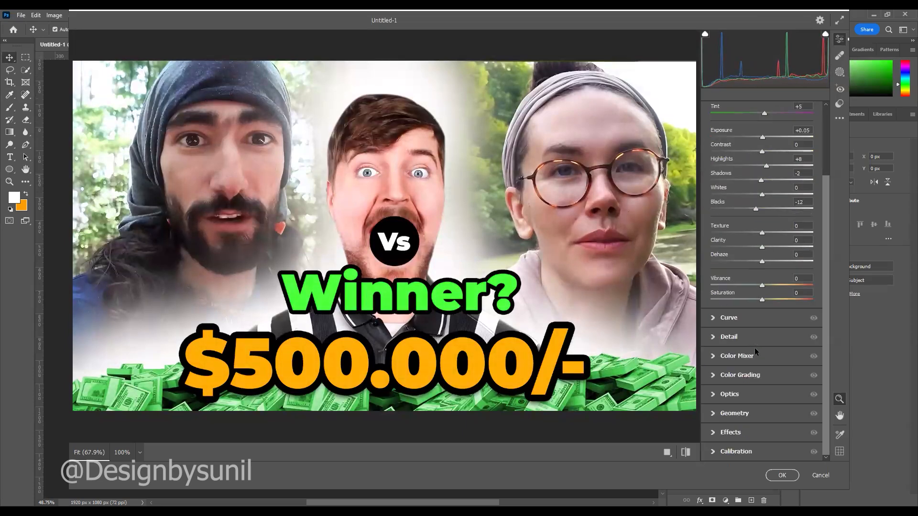
drag(762, 329, 751, 372)
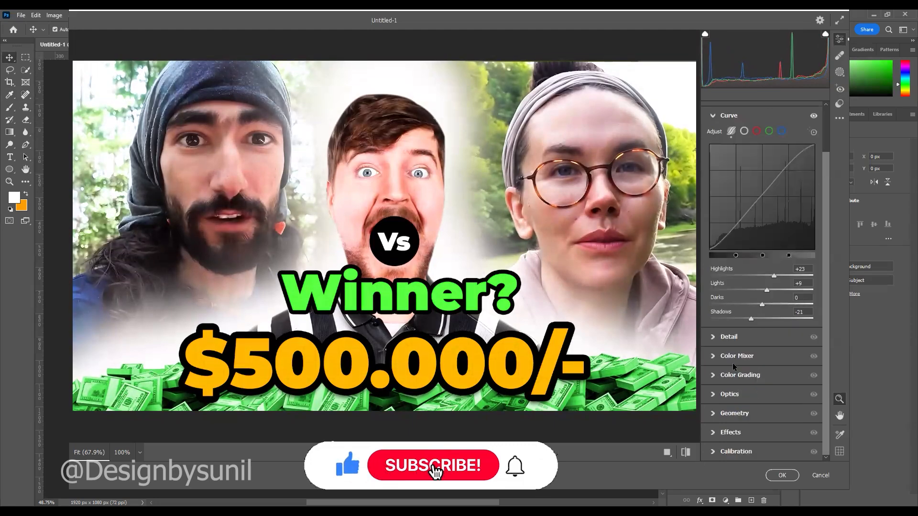
click(730, 388)
drag(765, 215, 714, 213)
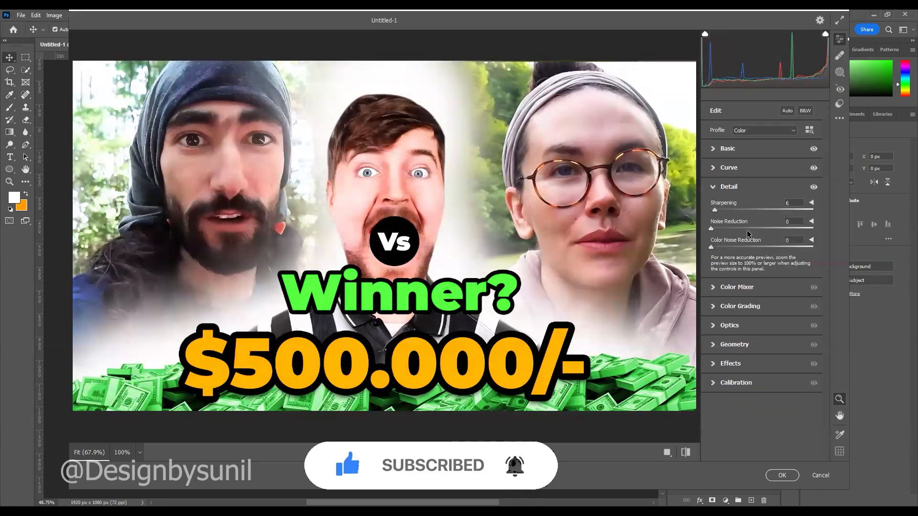
- Set Color Noise Reduction to 30, and in the Color Mixer set the hue of Reds to +15, Oranges to -5 and Greens to +17
drag(712, 249, 741, 248)
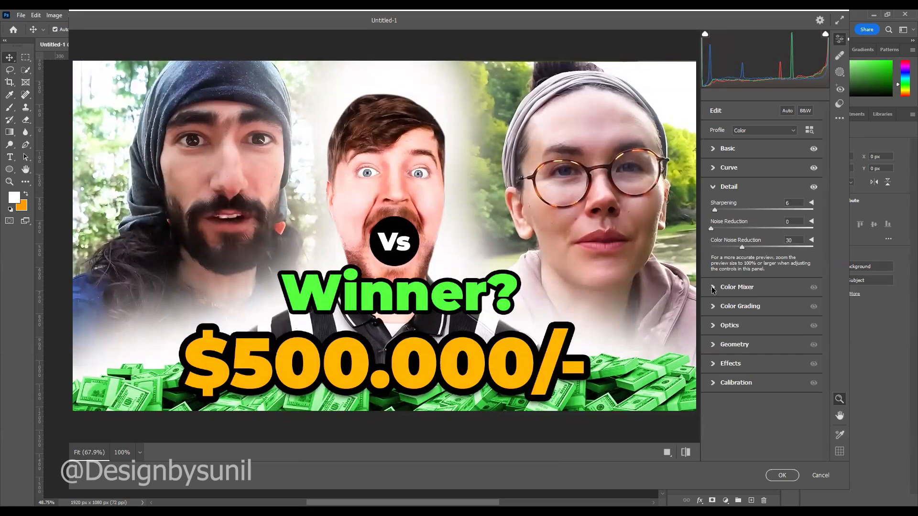
click(731, 287)
drag(772, 259, 770, 303)
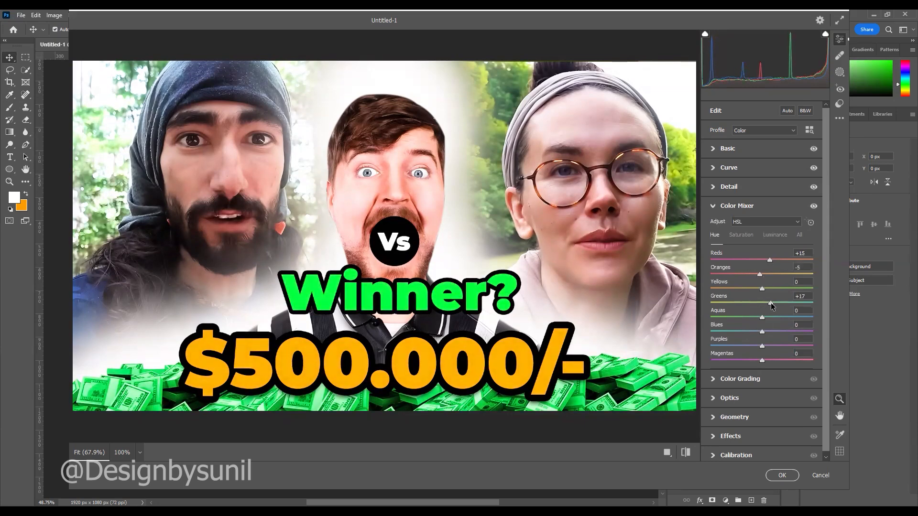
- Set the Color Grading Balance to -7, and set the Effects Grain to 10 and Vignetting to -47
click(748, 379)
drag(770, 364, 758, 376)
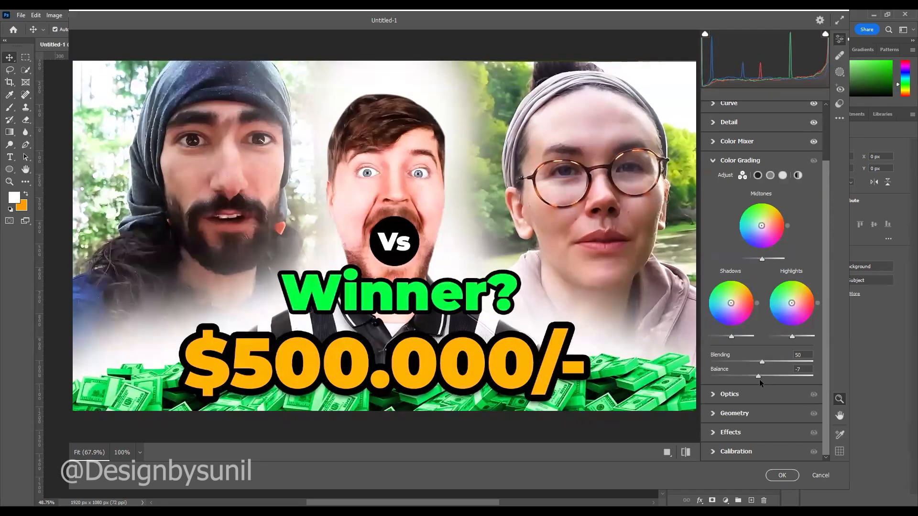
click(715, 396)
click(713, 337)
click(712, 339)
drag(711, 305, 740, 326)
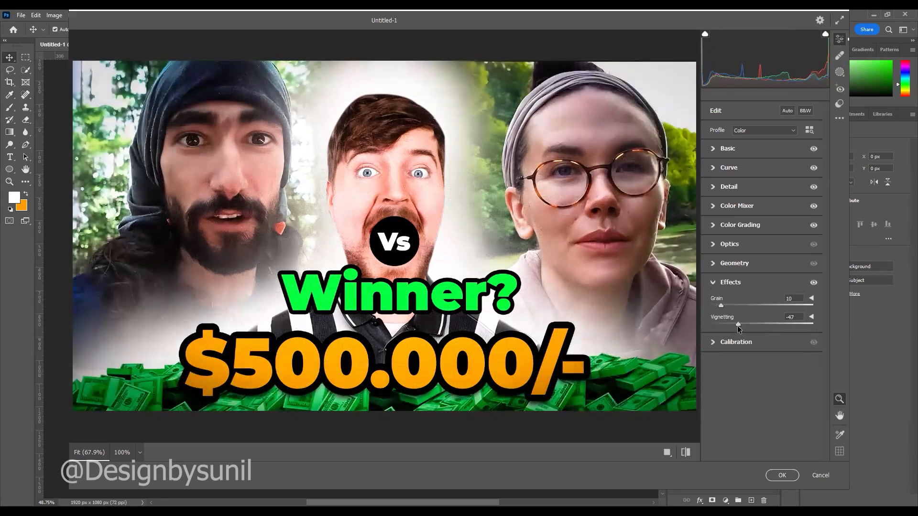
- Slightly adjust the Red Primary and Green Primary calibration, apply the Camera Raw Filter to the merged layer and deselect it
click(715, 342)
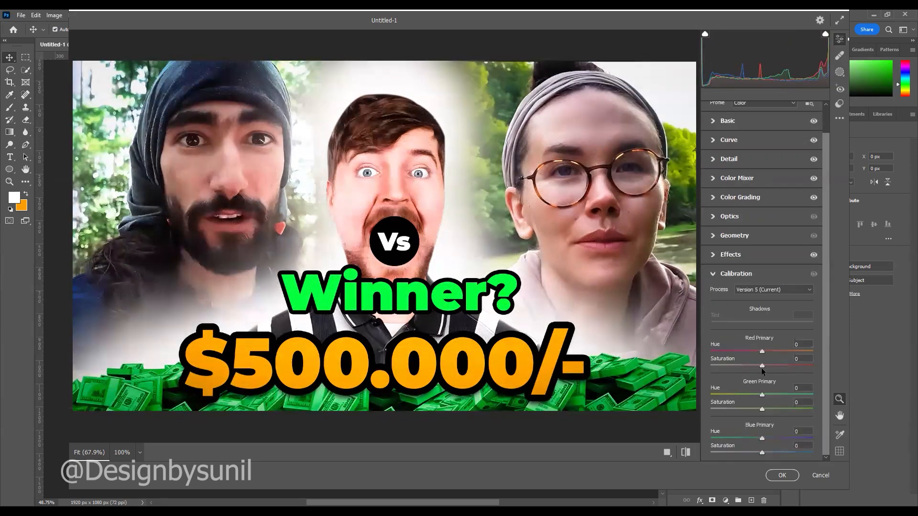
drag(762, 353, 765, 353)
mouse_move(761, 394)
mouse_down()
mouse_move(746, 396)
mouse_move(760, 410)
mouse_up()
click(782, 475)
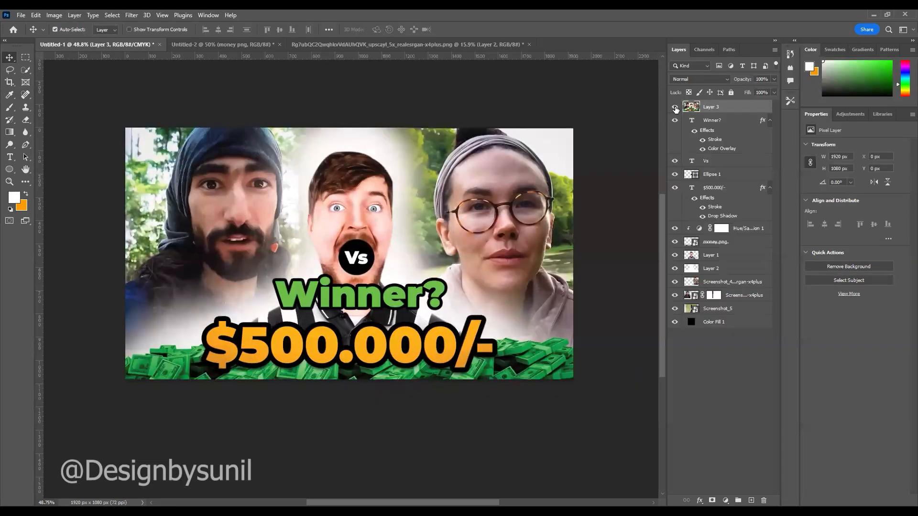
click(362, 443)
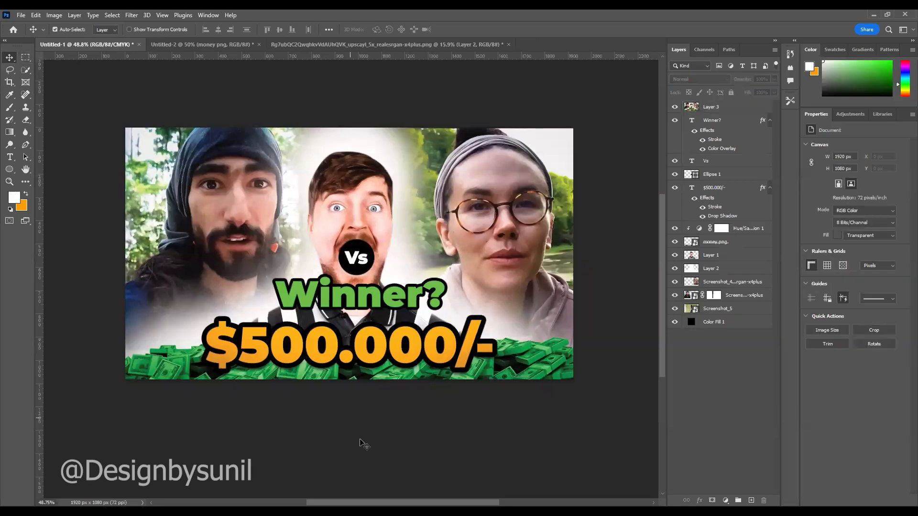